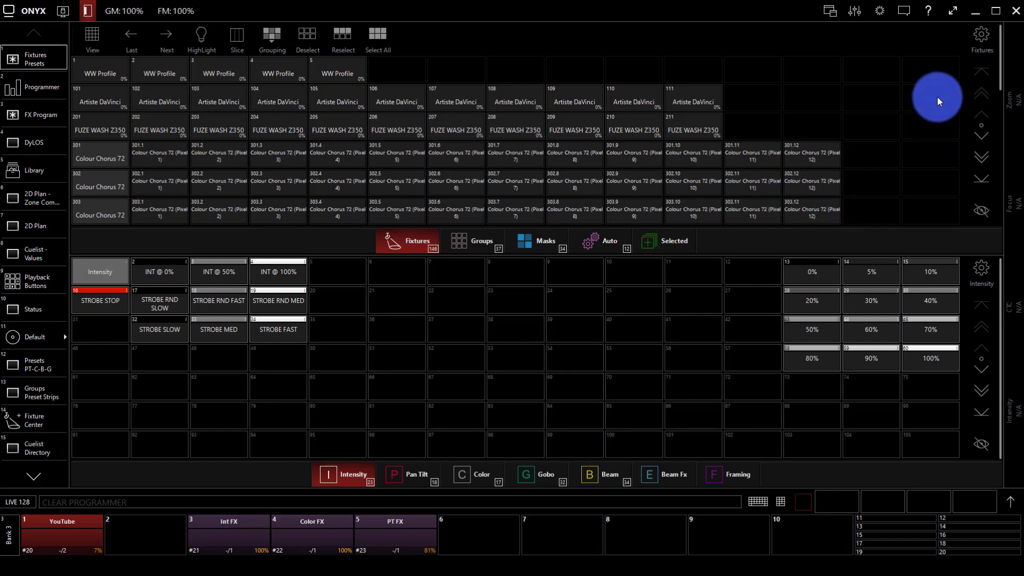
# Step: Browse the upper grid's Groups, Masks, Auto, Selected and Fixtures categories
pyautogui.click(864, 105)
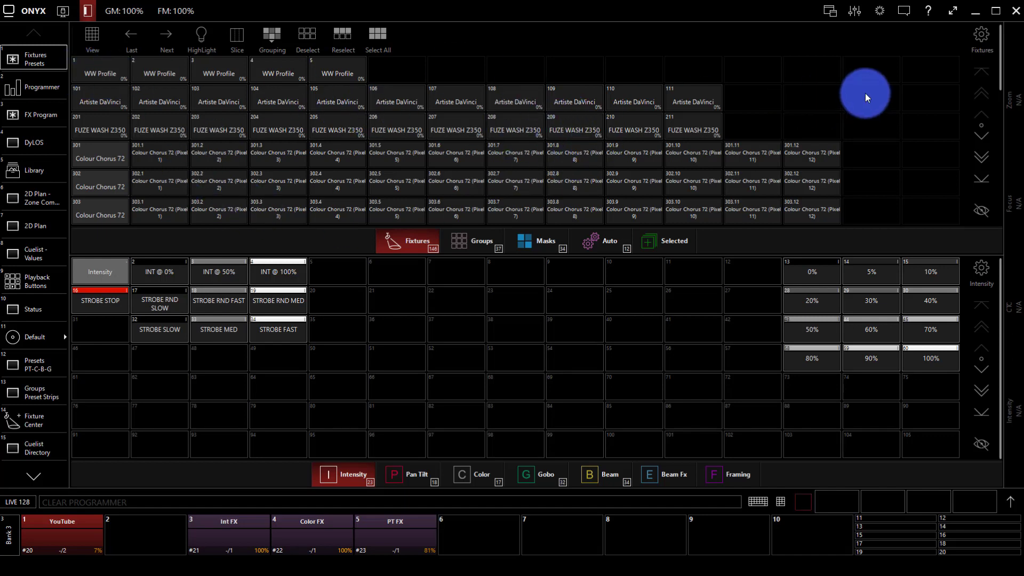
pyautogui.scroll(-1, 865, 93)
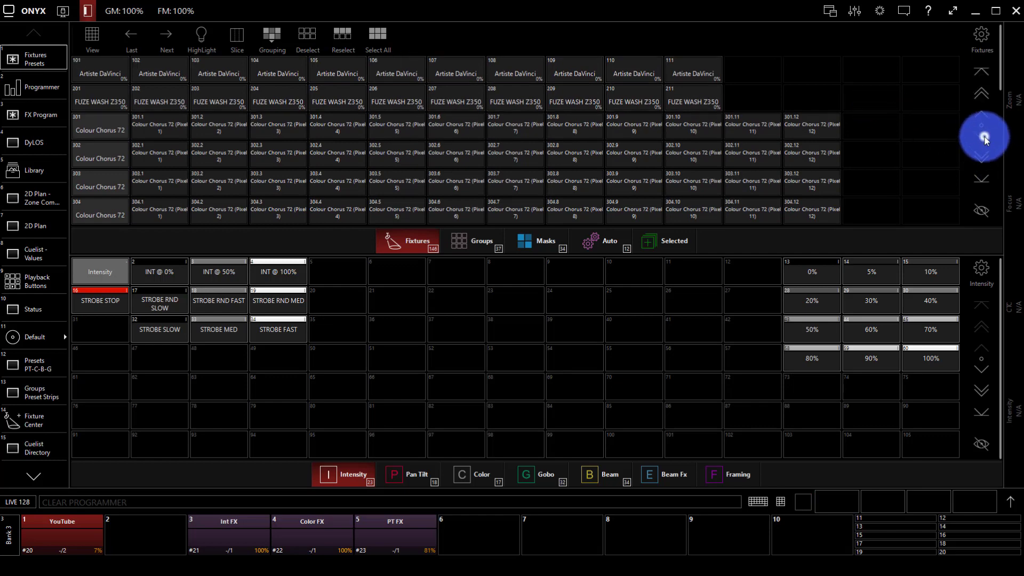
pyautogui.moveTo(984, 138); pyautogui.dragTo(983, 66)
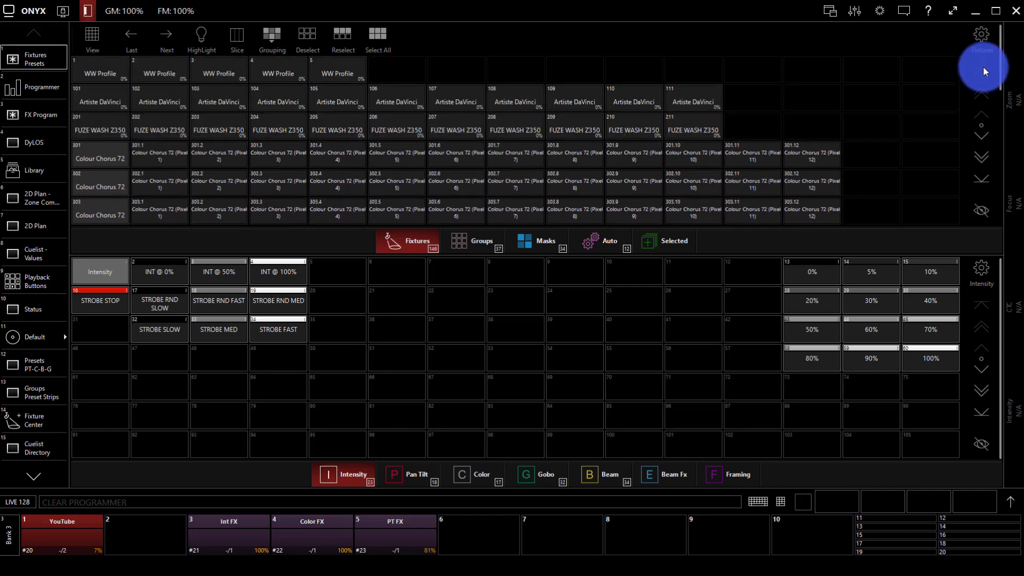
pyautogui.click(898, 97)
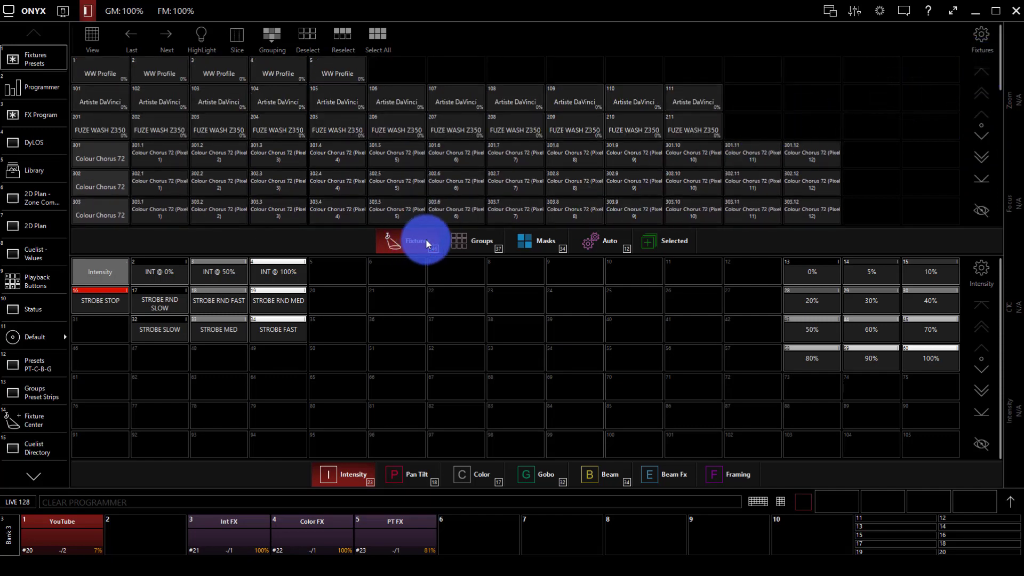
pyautogui.click(469, 238)
pyautogui.click(543, 243)
pyautogui.click(613, 241)
pyautogui.click(664, 242)
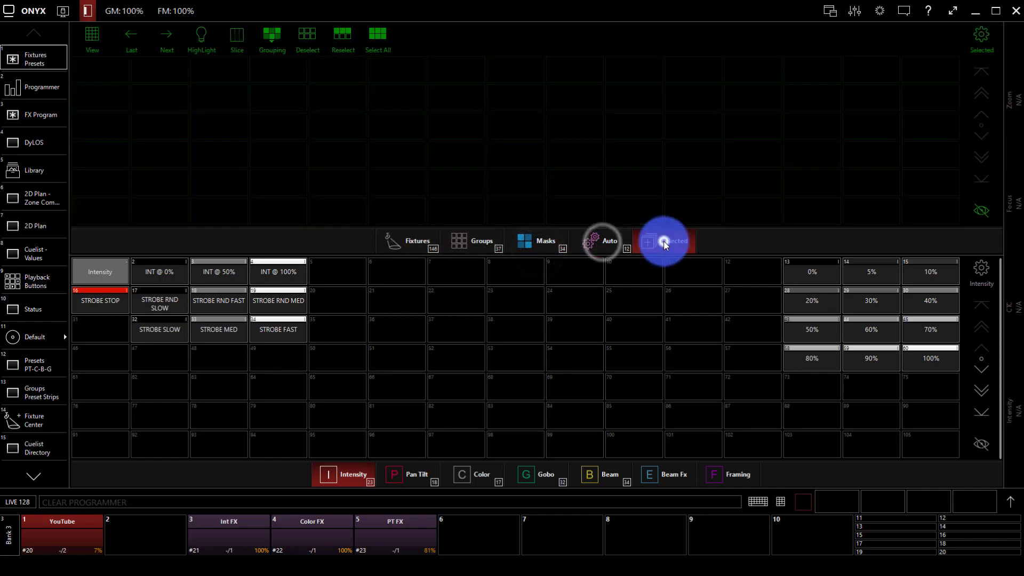
pyautogui.click(407, 245)
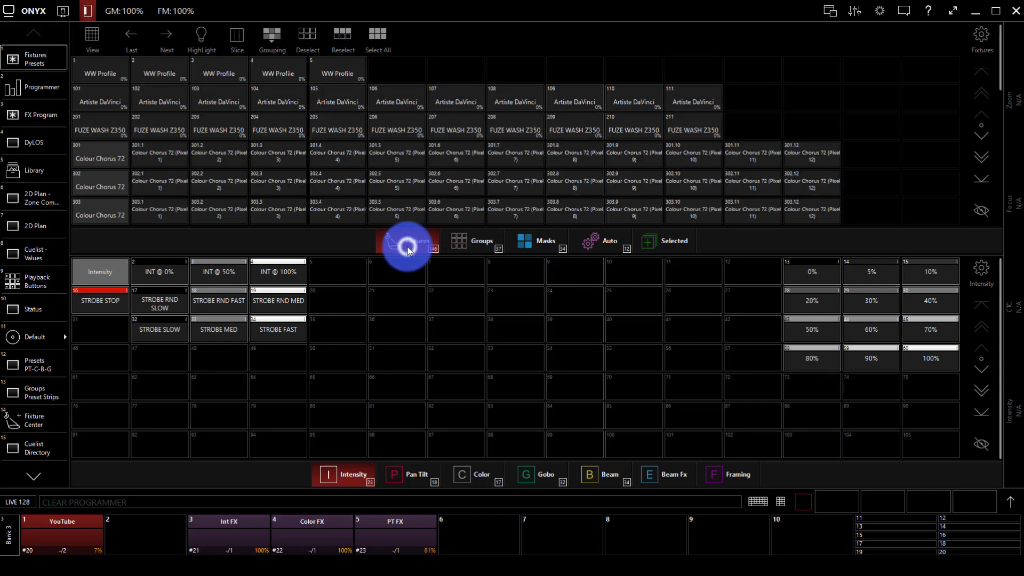
# Step: Cycle the grid and preset categories with G, M, A and Tab, then open 2D Plan
pyautogui.press('g')
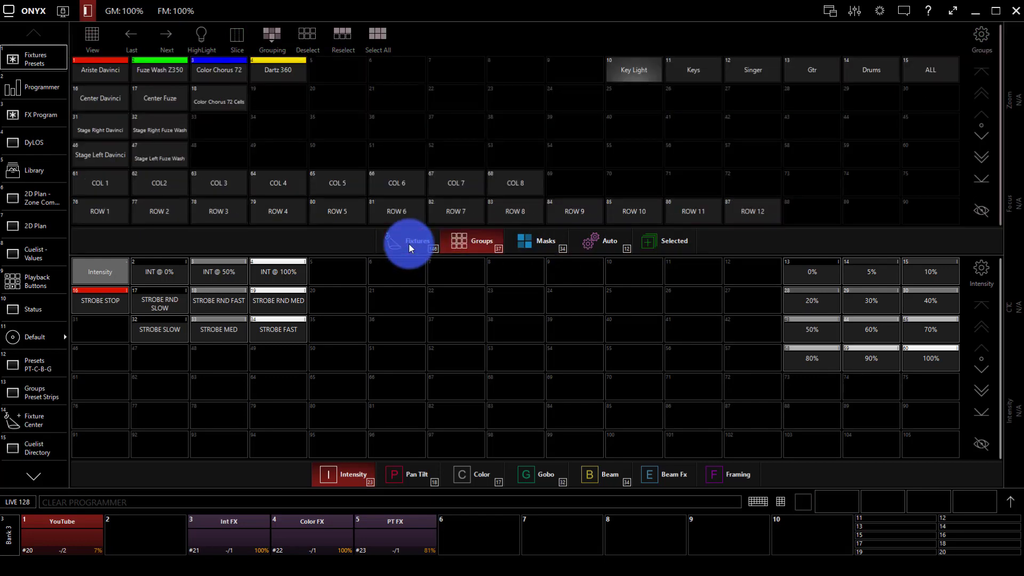
pyautogui.press('m')
pyautogui.press('a')
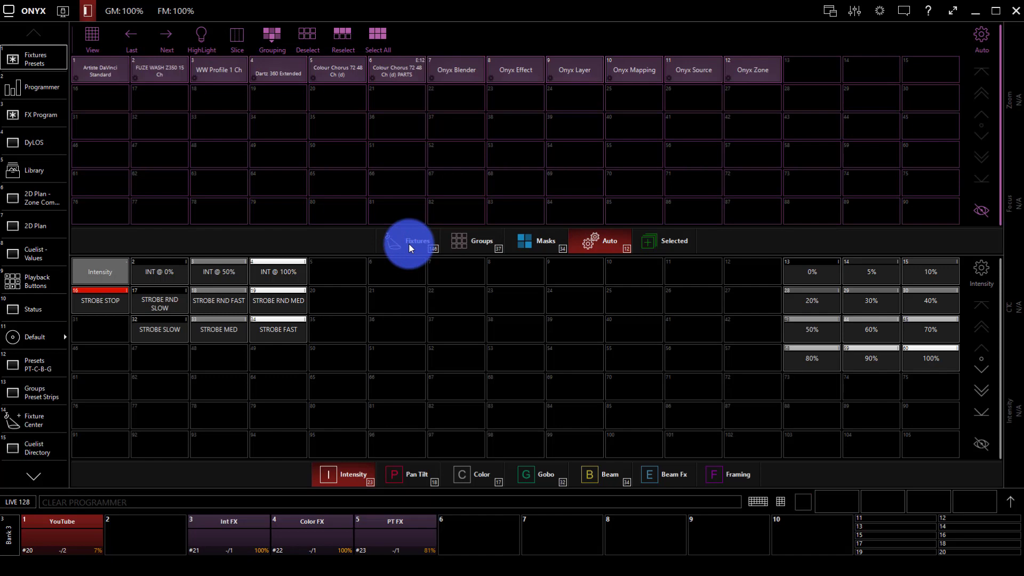
pyautogui.press('g')
pyautogui.press('g')
pyautogui.press('g')
pyautogui.click(393, 245)
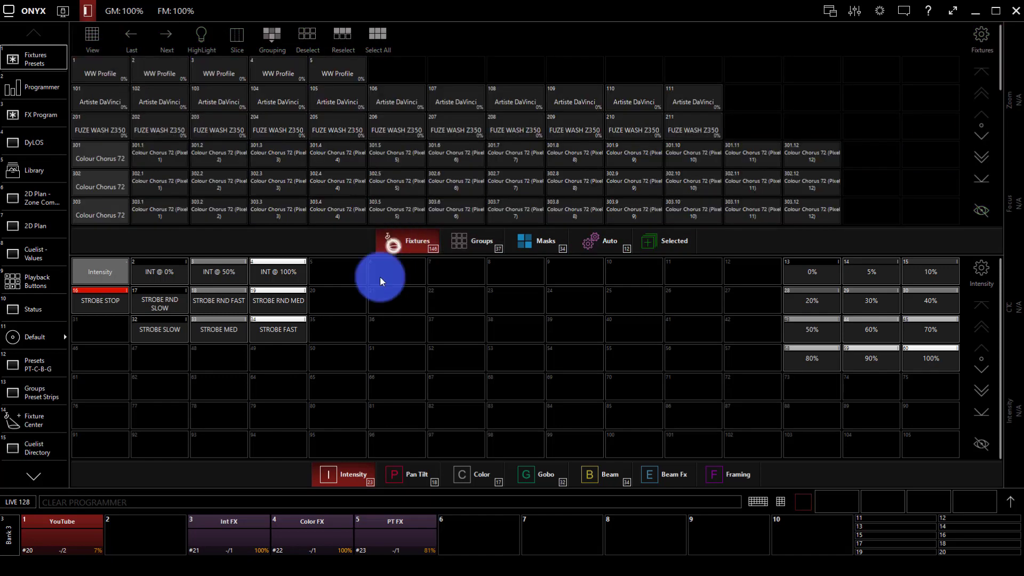
pyautogui.click(376, 339)
pyautogui.press('Tab')
pyautogui.press('Tab')
pyautogui.press('Tab')
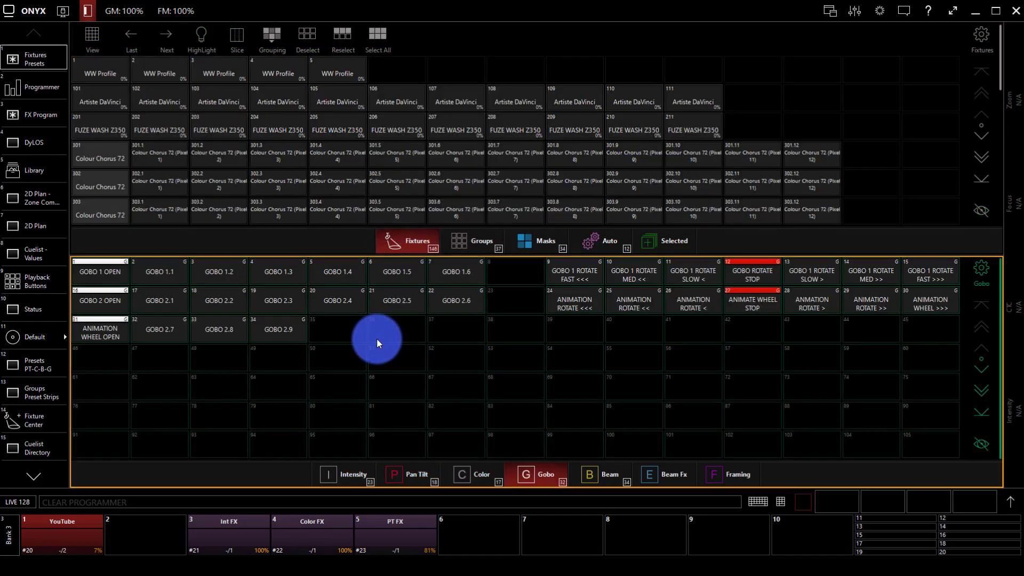
pyautogui.press('Tab')
pyautogui.press('Tab')
pyautogui.press('Tab')
pyautogui.press('Tab')
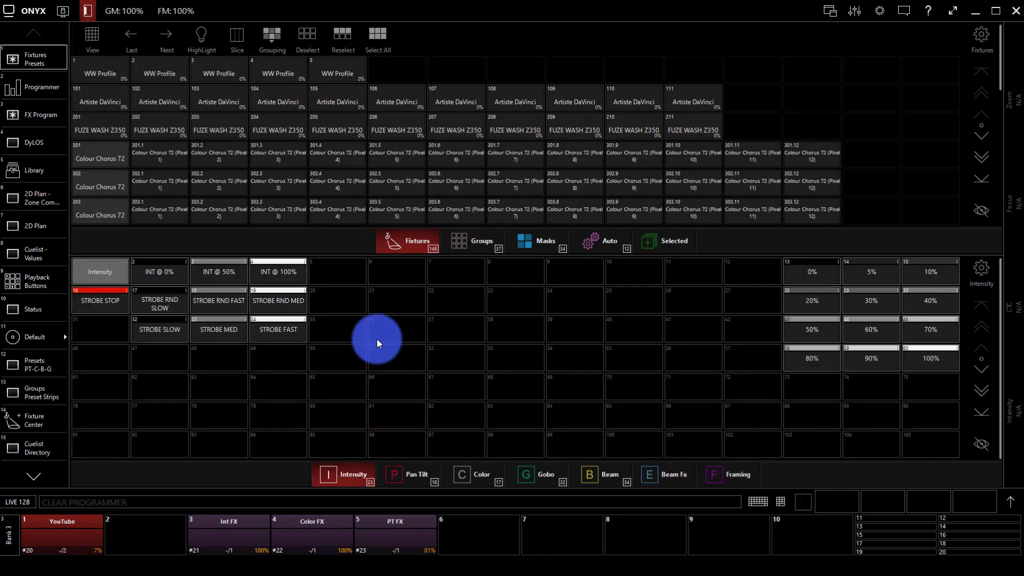
pyautogui.click(41, 234)
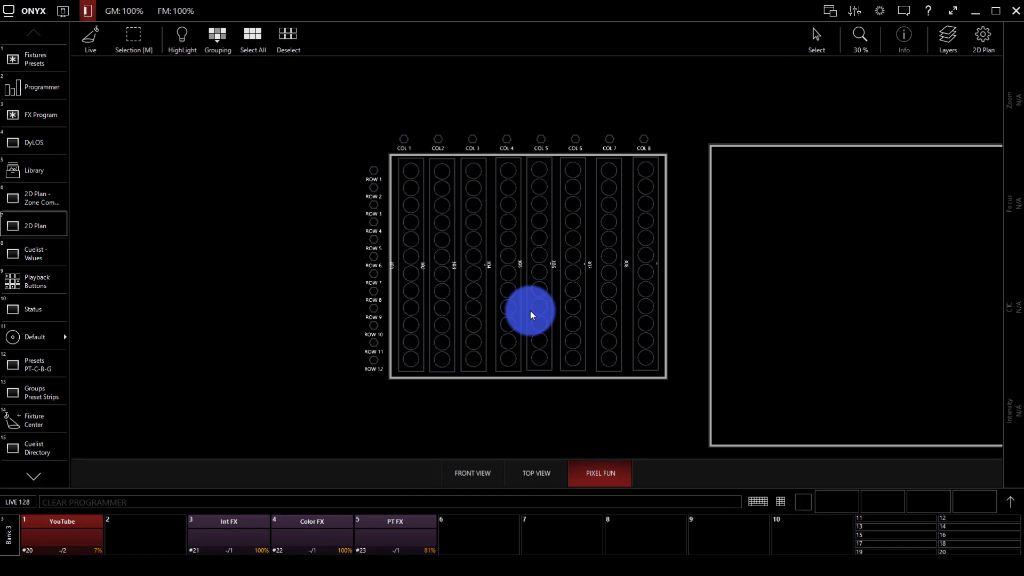
# Step: Zoom the 2D Plan canvas to 50% so the 8×12 pixel grid fills more space
pyautogui.scroll(2, 543, 274)
pyautogui.scroll(-5, 543, 274)
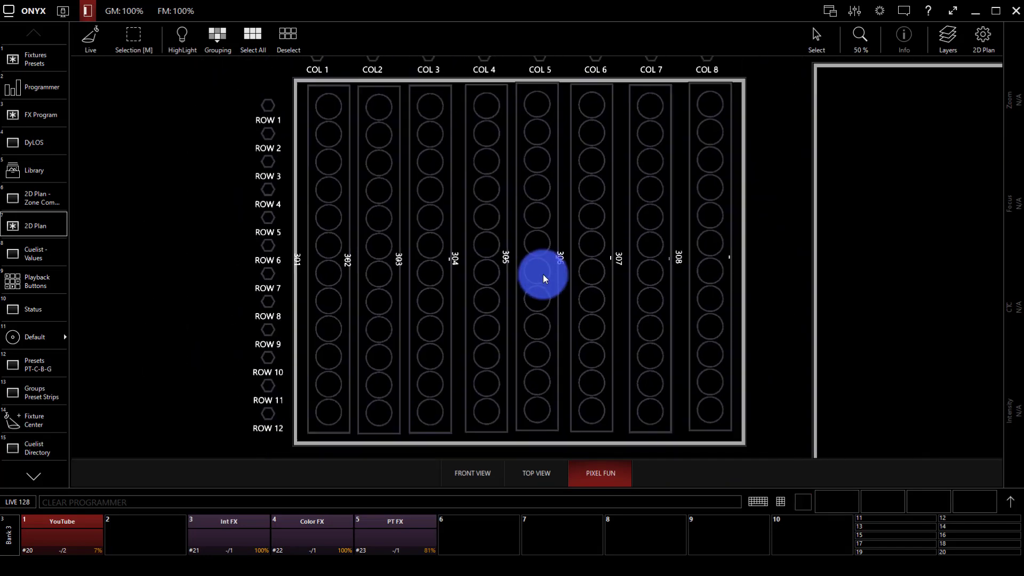
pyautogui.scroll(4, 543, 276)
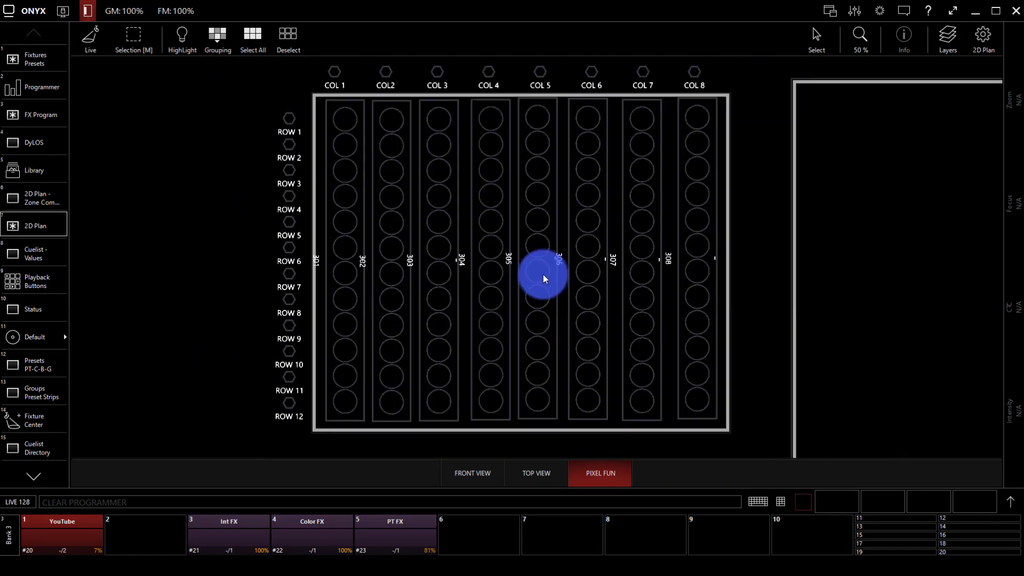
pyautogui.scroll(-2, 543, 274)
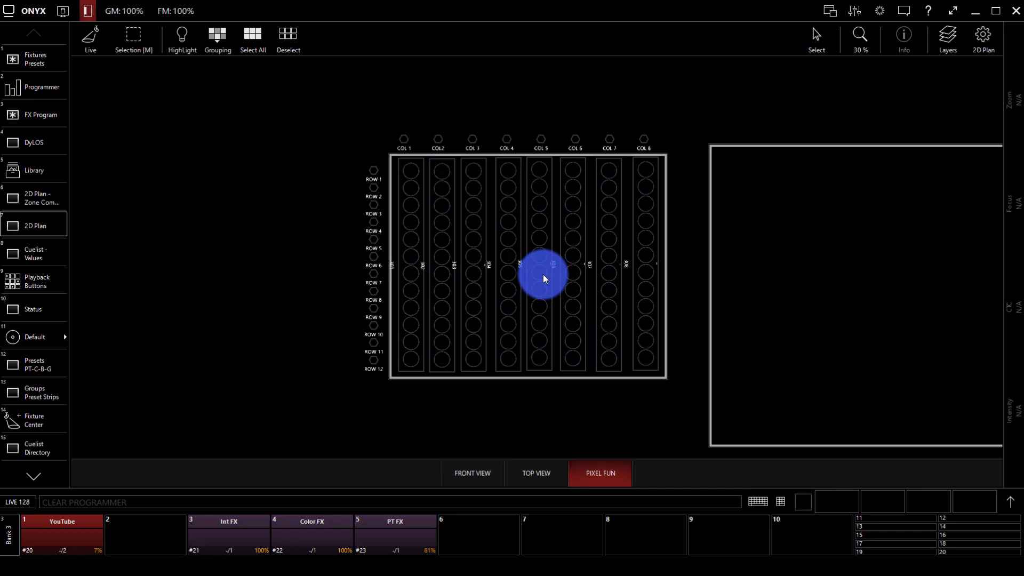
pyautogui.scroll(2, 543, 274)
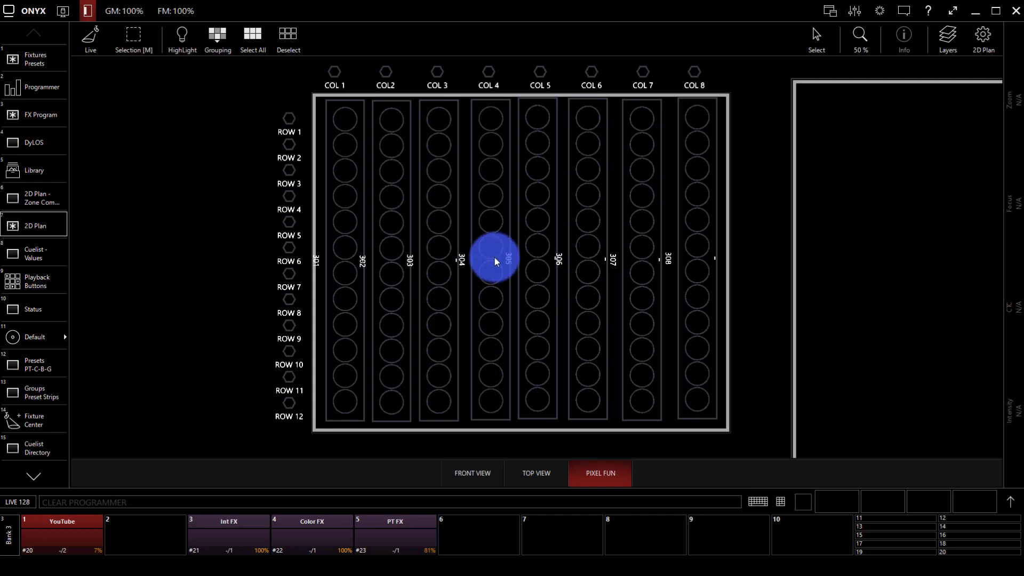
pyautogui.click(35, 224)
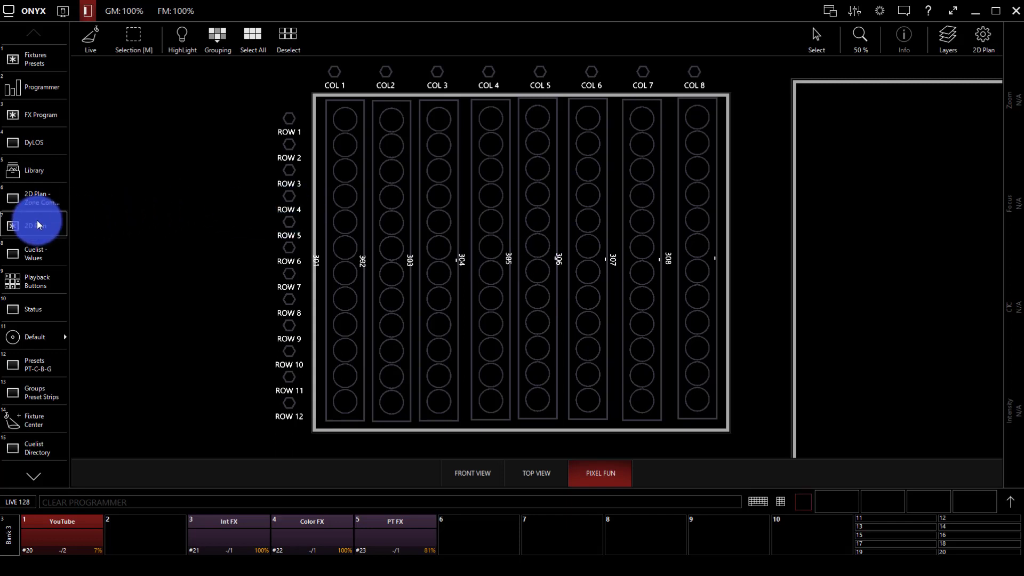
# Step: Unlock editing and save the view as '2D Plan', overwriting location 16
pyautogui.click(98, 222)
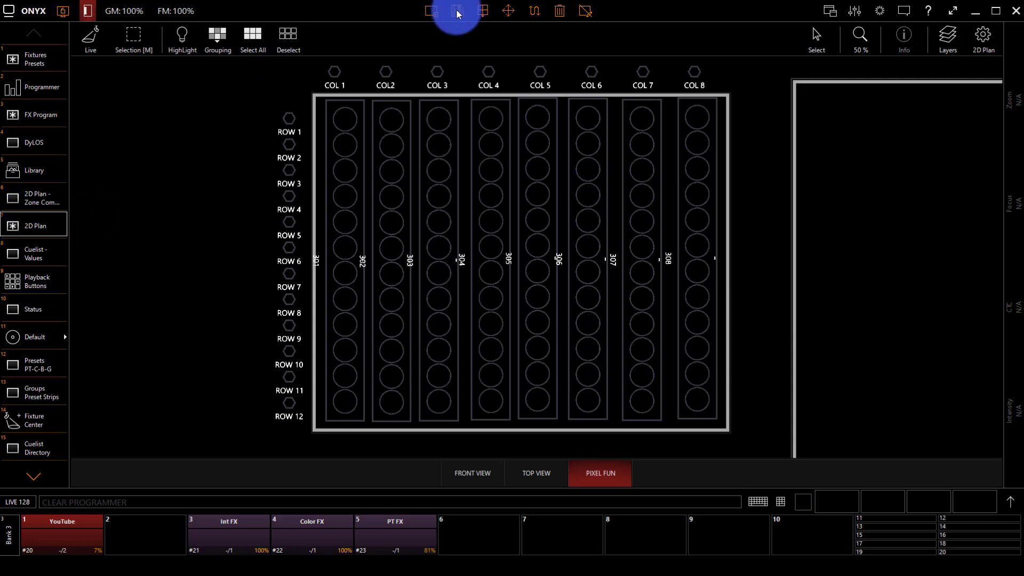
pyautogui.click(29, 227)
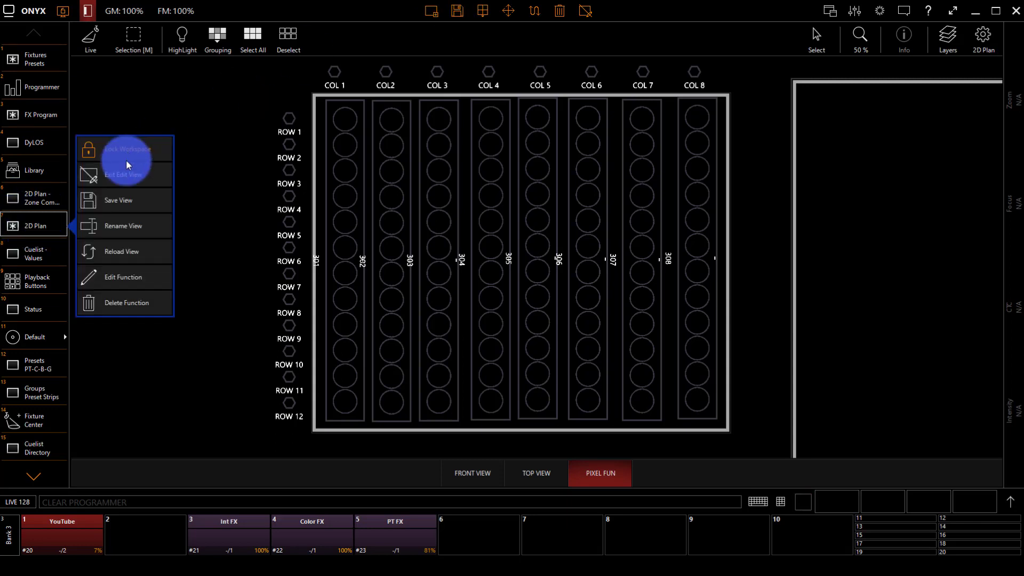
pyautogui.click(123, 200)
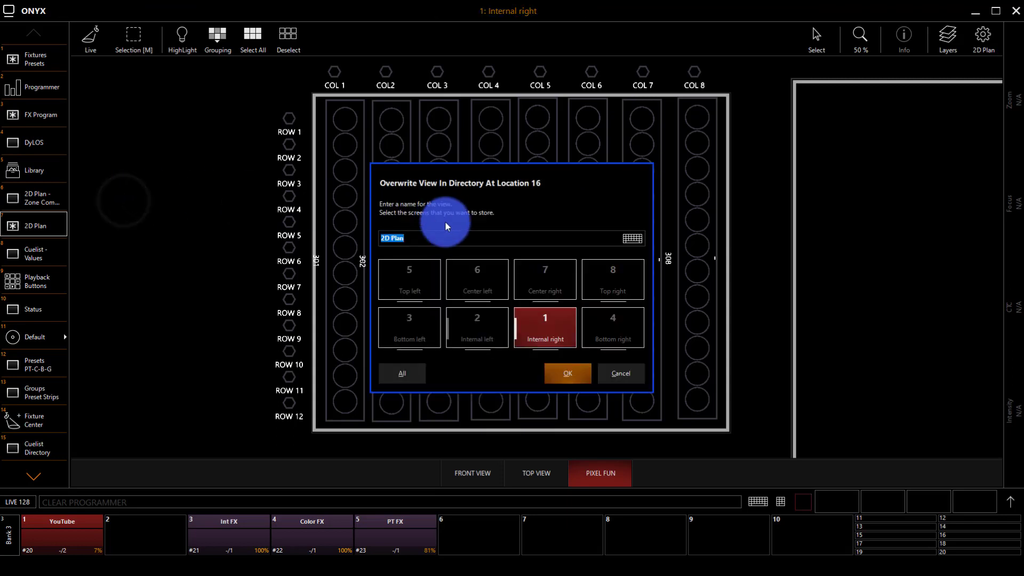
pyautogui.click(582, 367)
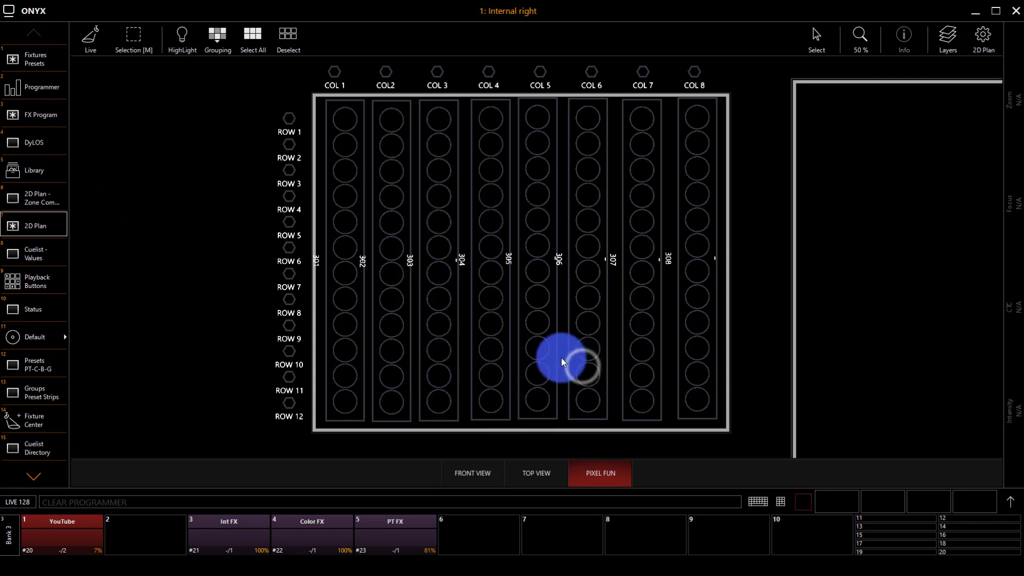
pyautogui.click(157, 144)
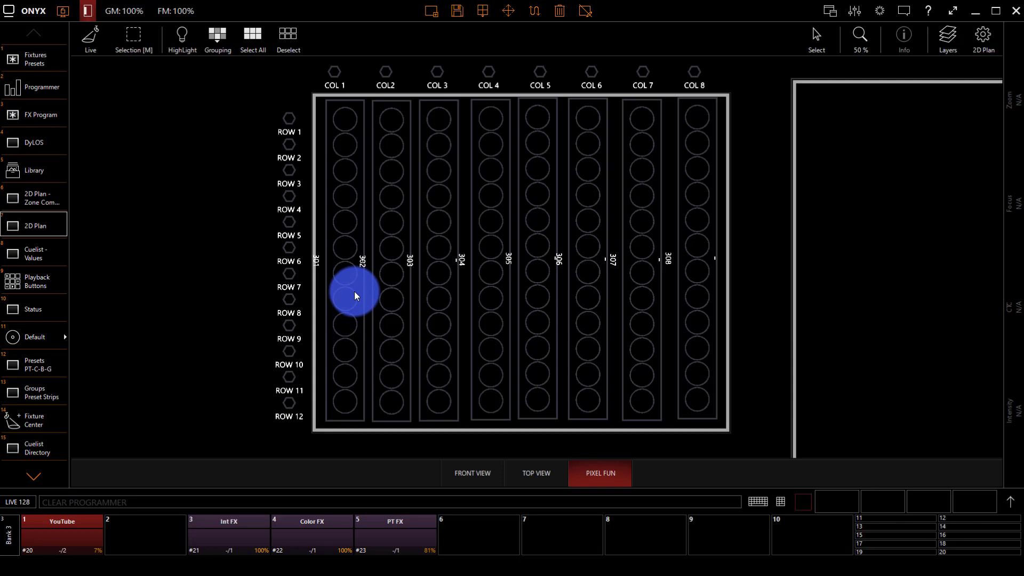
# Step: Toggle between the Front View and Pixel Fun layouts, briefly visiting Fixtures Presets
pyautogui.click(452, 463)
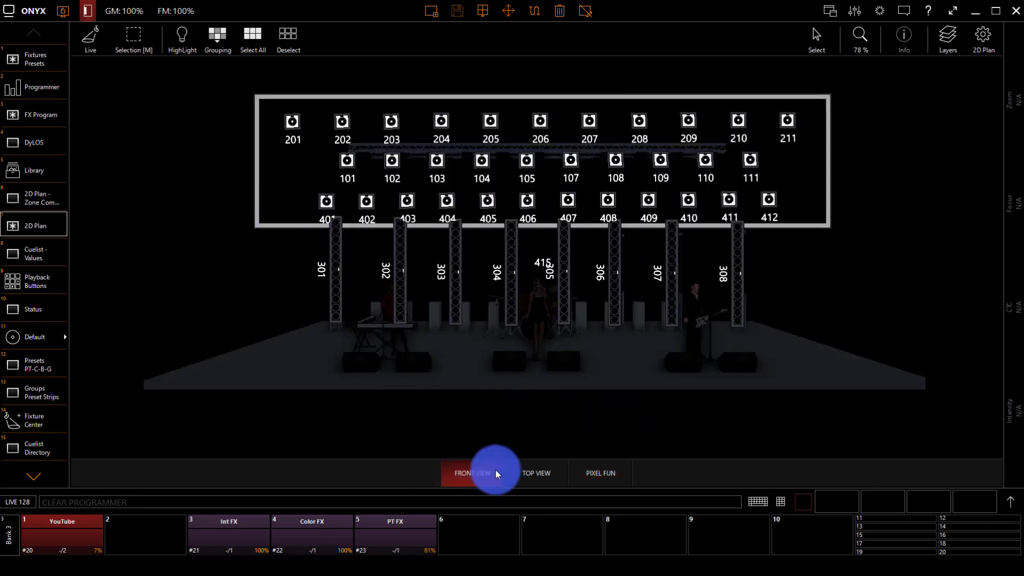
pyautogui.click(589, 469)
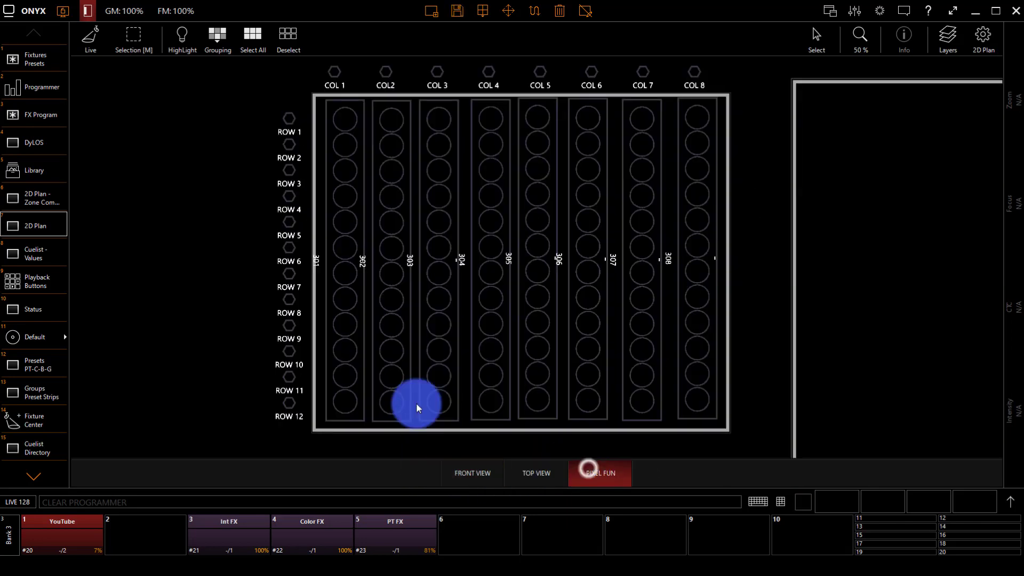
pyautogui.click(472, 462)
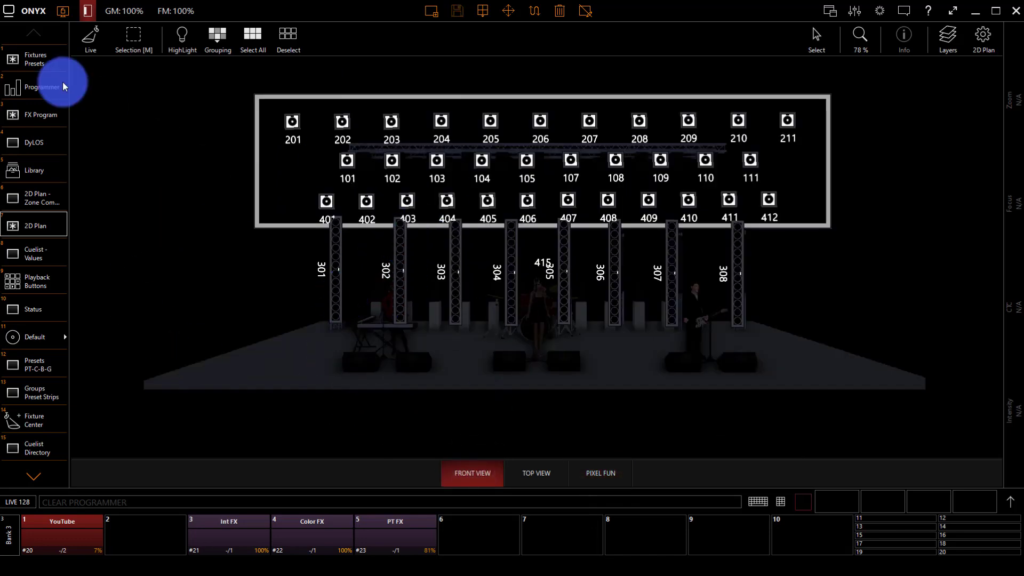
pyautogui.click(45, 61)
pyautogui.click(37, 233)
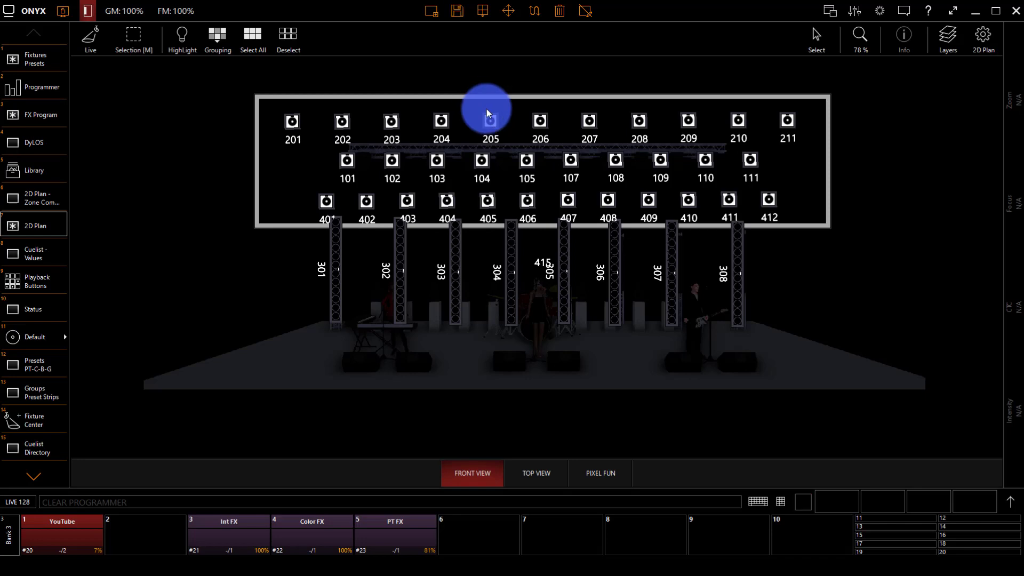
# Step: Zoom the plan and settle on the Front View showing fixtures 101–412
pyautogui.click(9, 228)
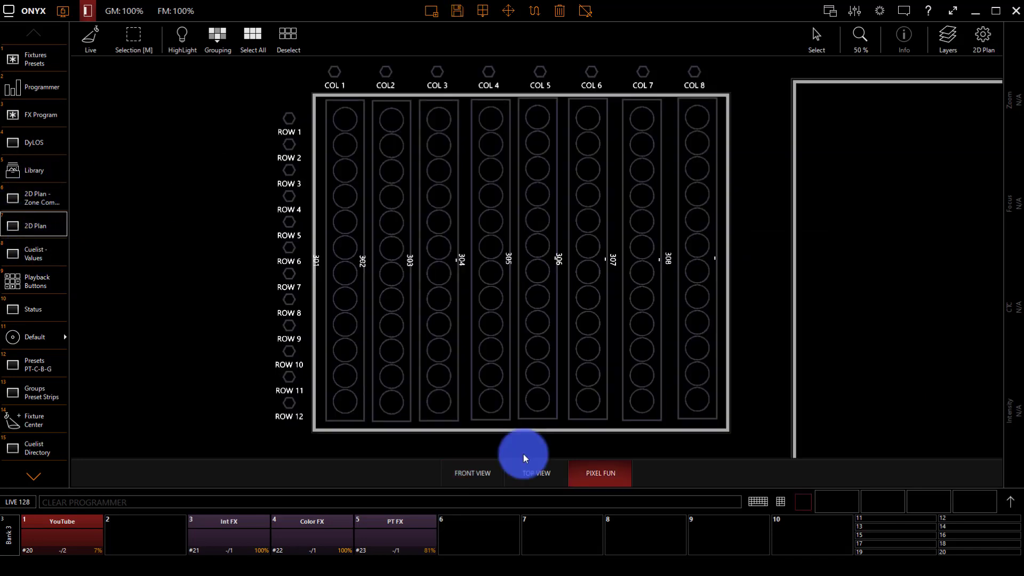
pyautogui.scroll(-4, 414, 369)
pyautogui.scroll(6, 415, 368)
pyautogui.scroll(-2, 414, 369)
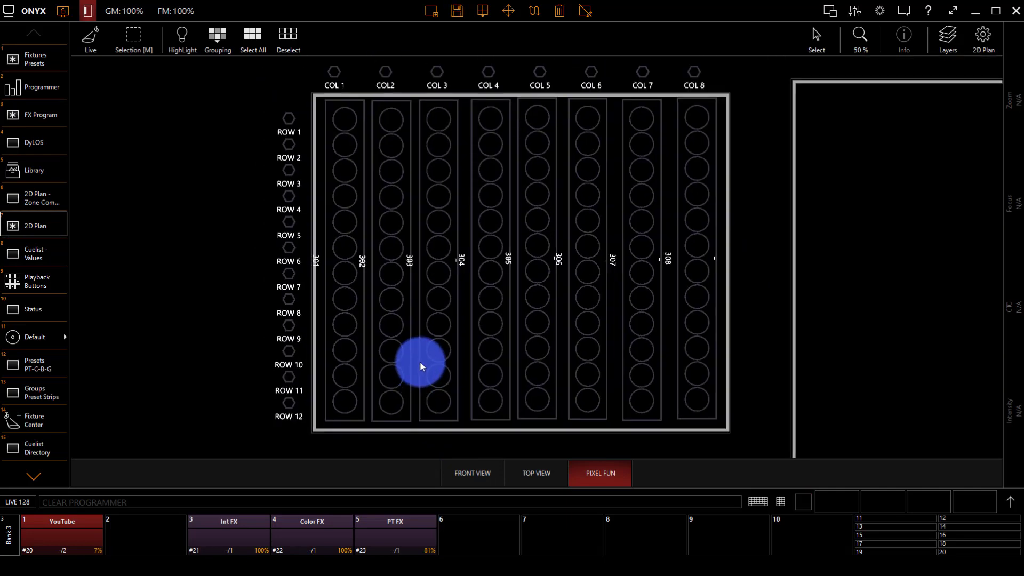
pyautogui.click(494, 478)
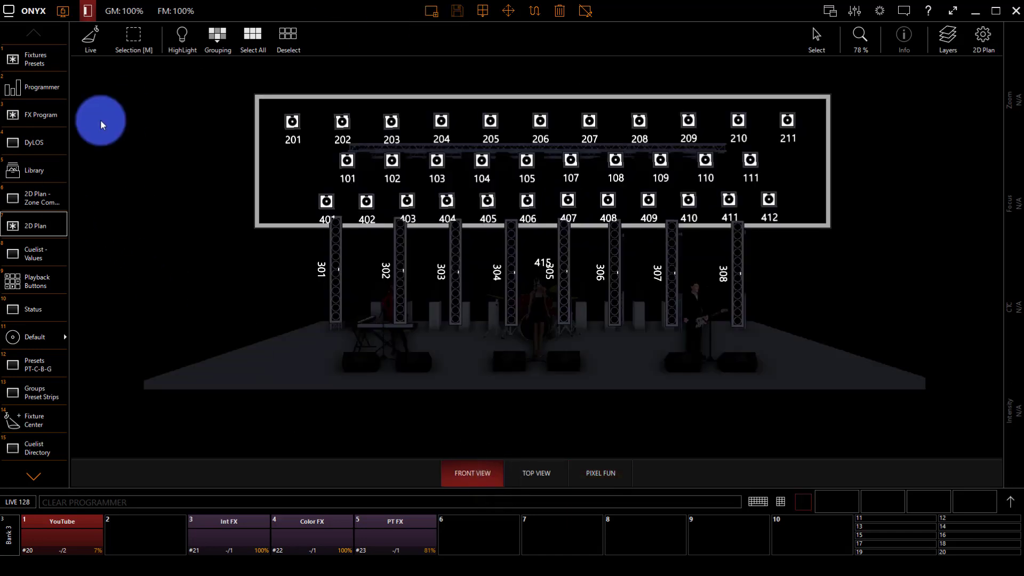
pyautogui.rightClick(47, 231)
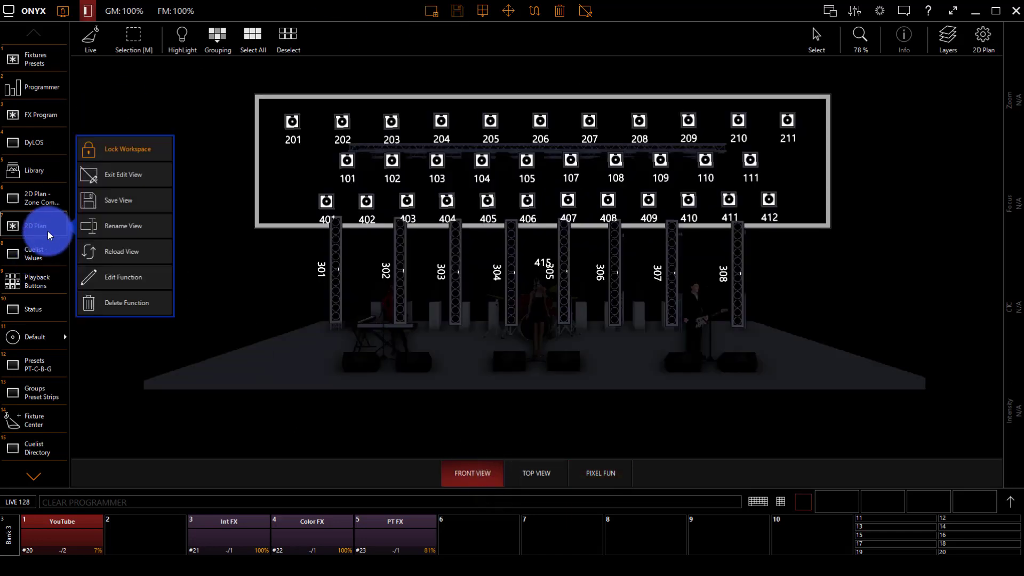
# Step: Overwrite the stored 2D Plan view, then return to the Fixtures Presets page
pyautogui.click(457, 11)
pyautogui.click(566, 371)
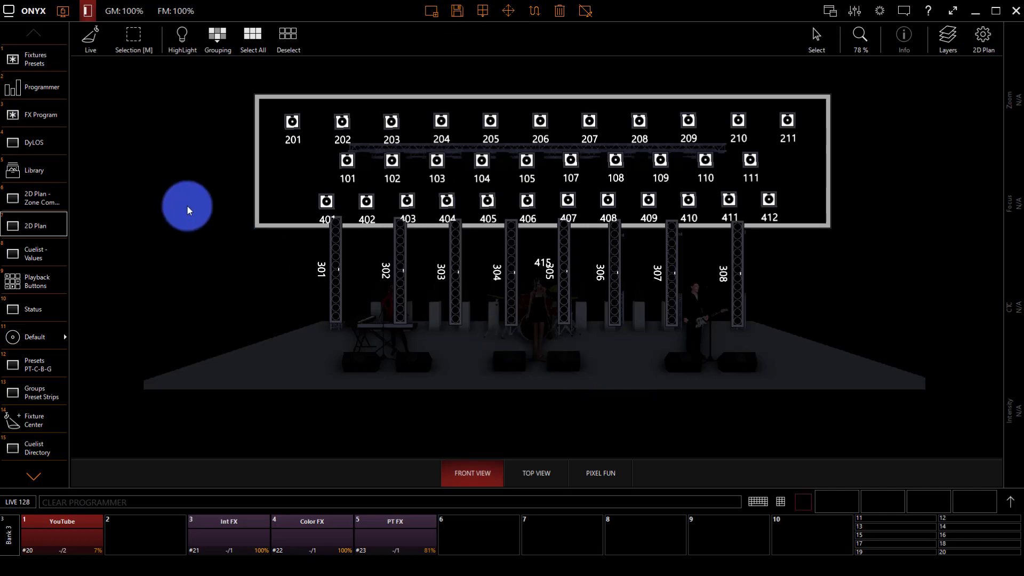
pyautogui.click(19, 202)
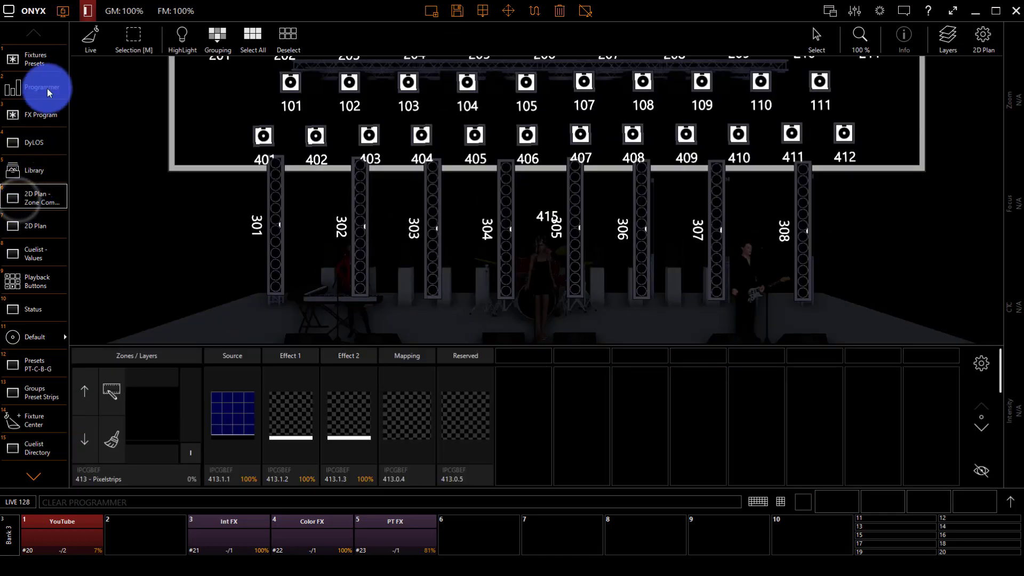
pyautogui.click(43, 63)
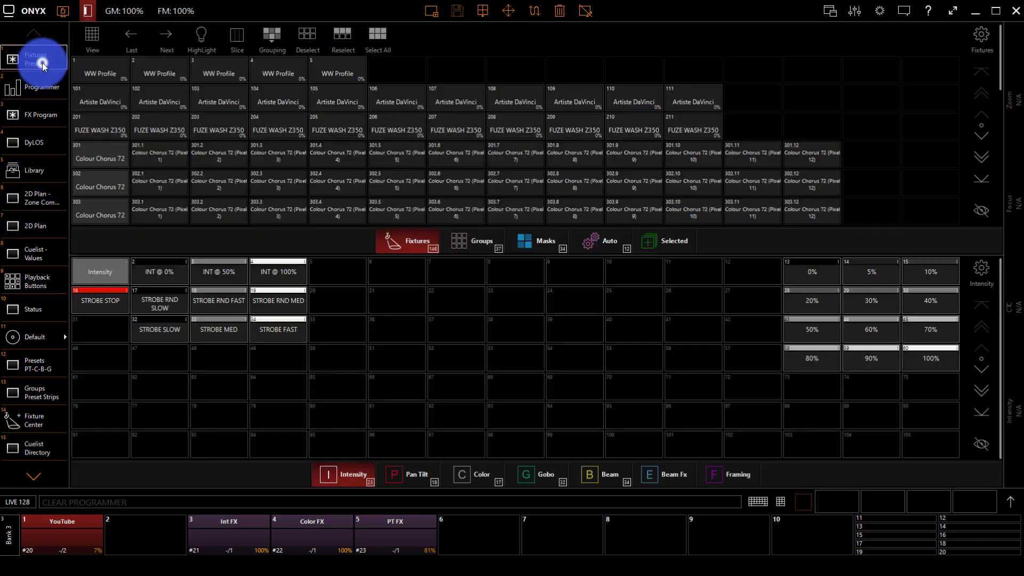
pyautogui.click(348, 232)
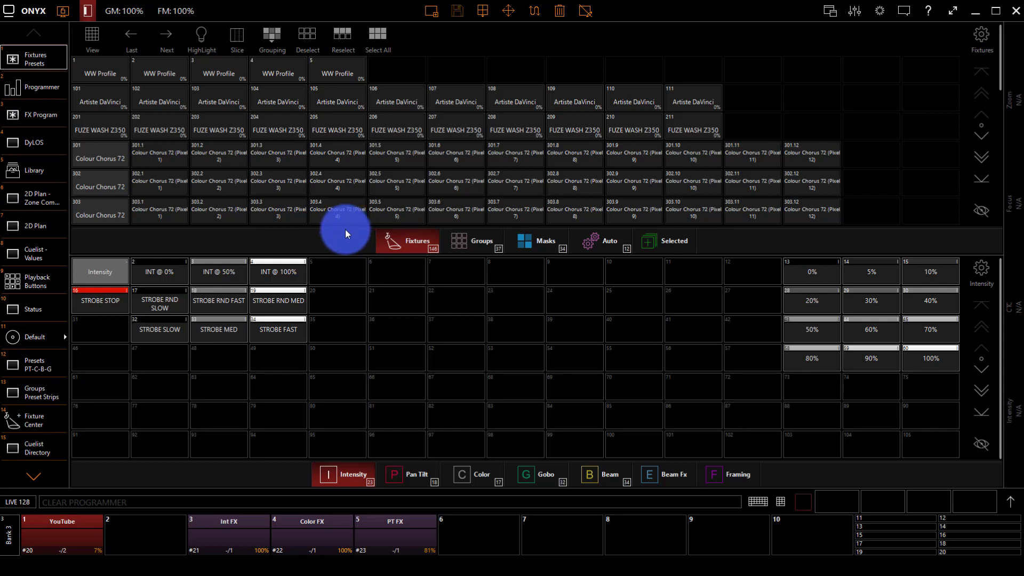
# Step: Enable Edit View on Fixtures Presets and apply the 4 Frames layout
pyautogui.rightClick(44, 67)
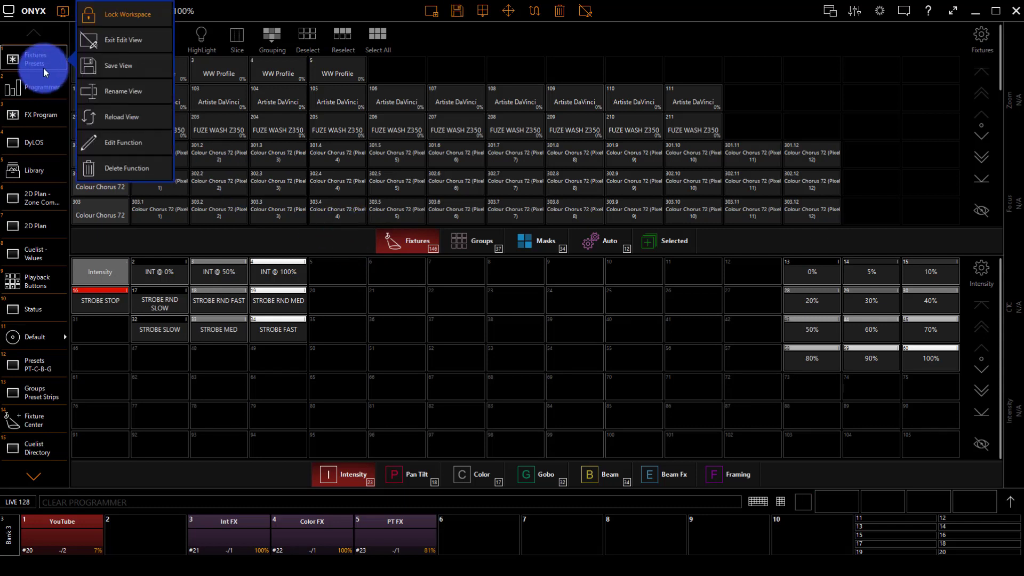
pyautogui.click(61, 12)
pyautogui.click(20, 53)
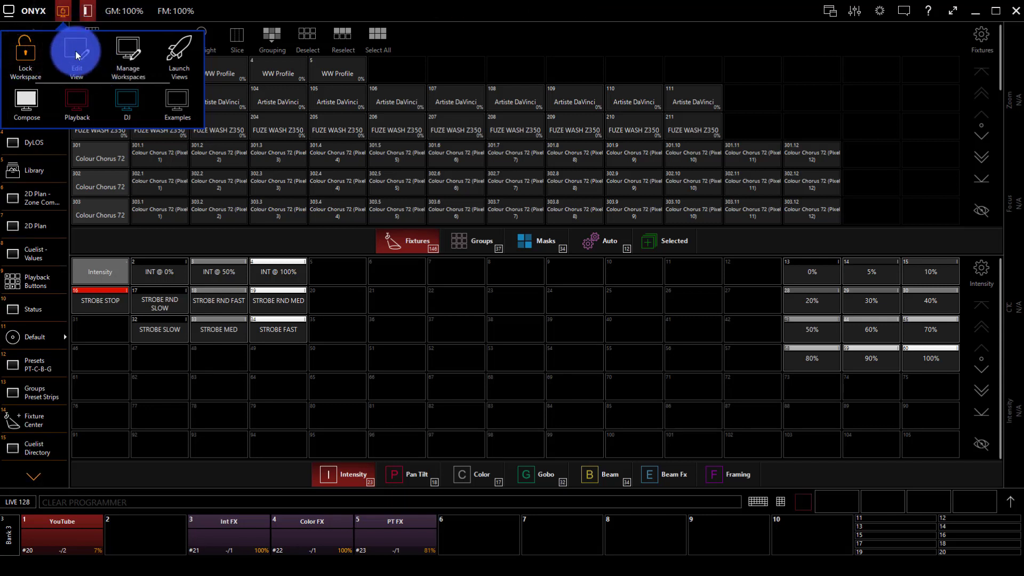
pyautogui.click(76, 50)
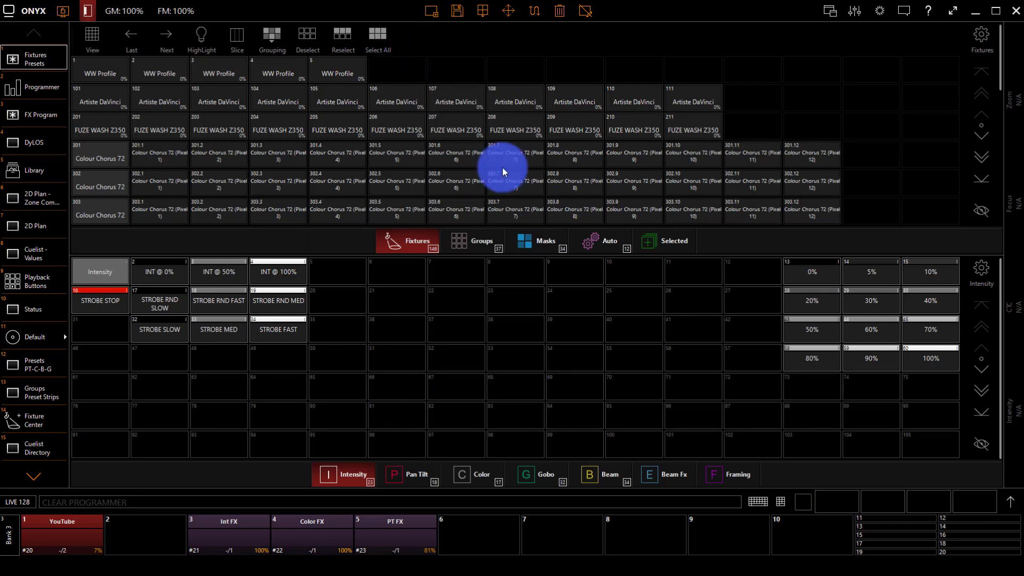
pyautogui.click(483, 12)
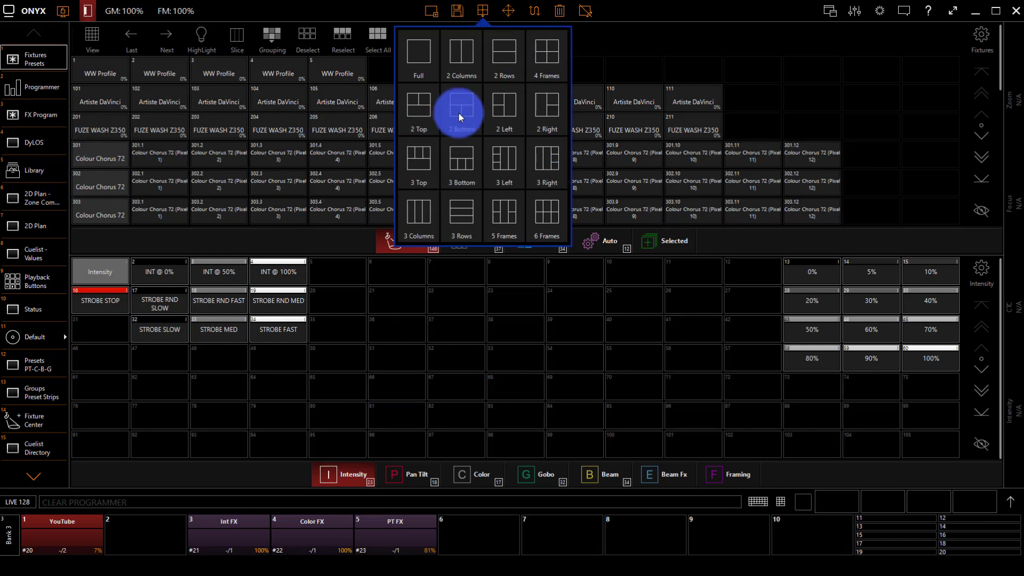
pyautogui.click(554, 60)
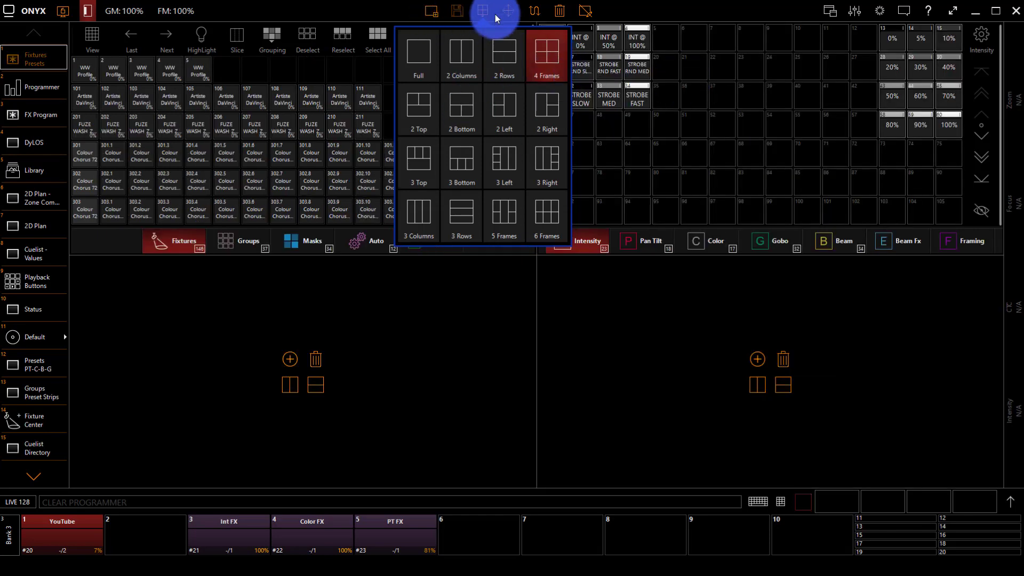
# Step: Delete the top-right panel and place an Intensity presets panel in the lower-left frame
pyautogui.click(561, 16)
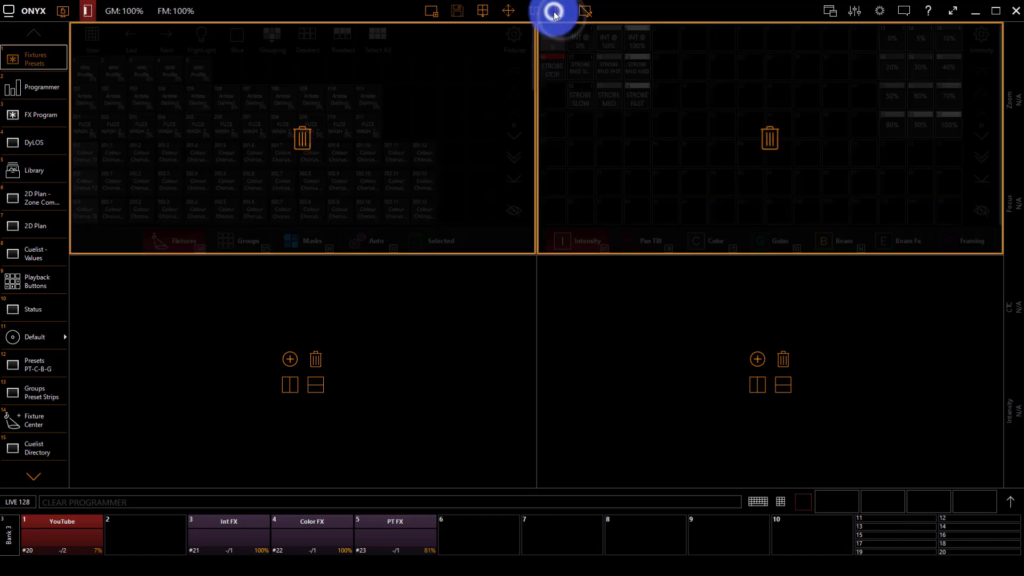
pyautogui.click(754, 136)
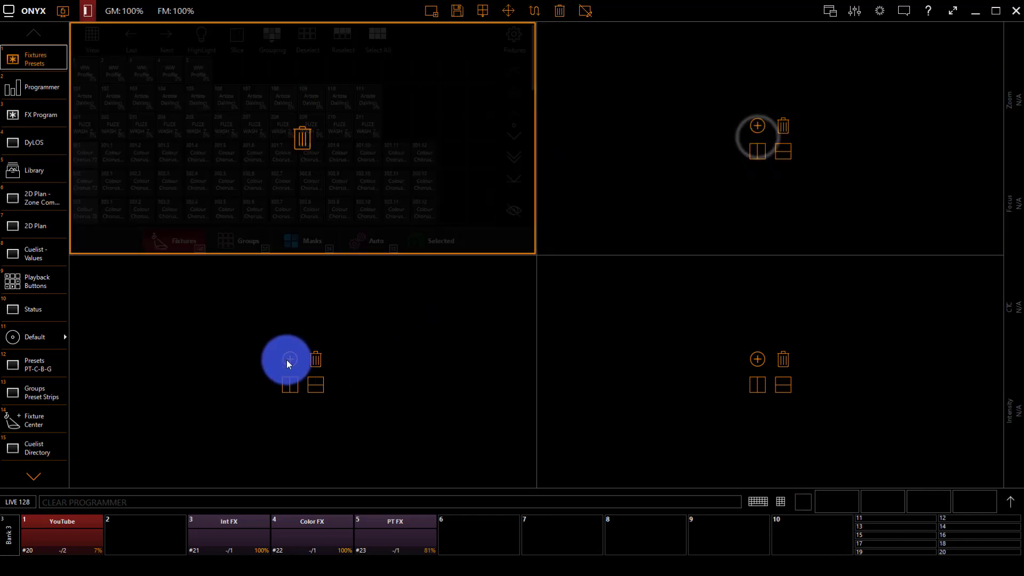
pyautogui.click(288, 359)
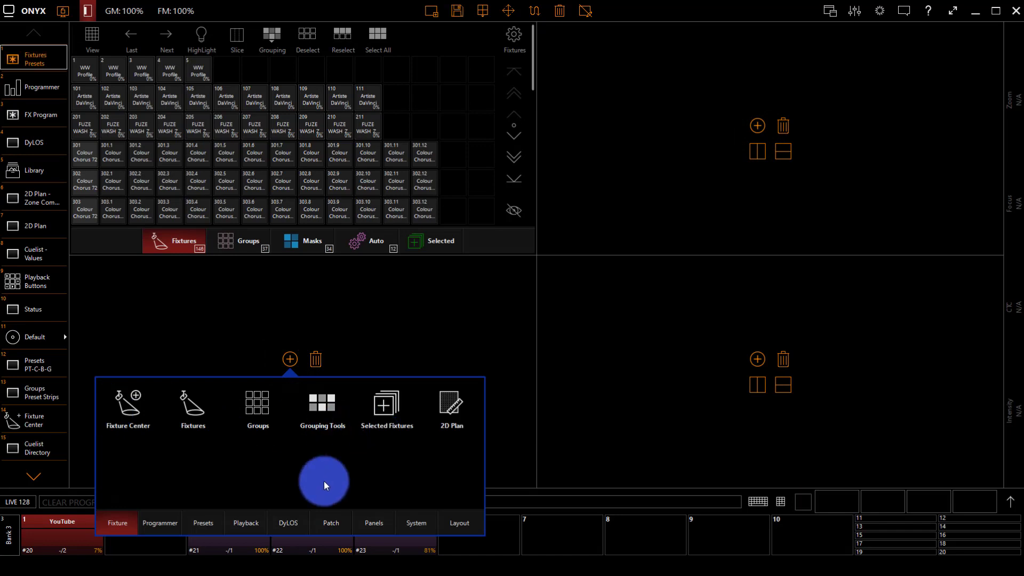
pyautogui.click(195, 524)
pyautogui.click(128, 400)
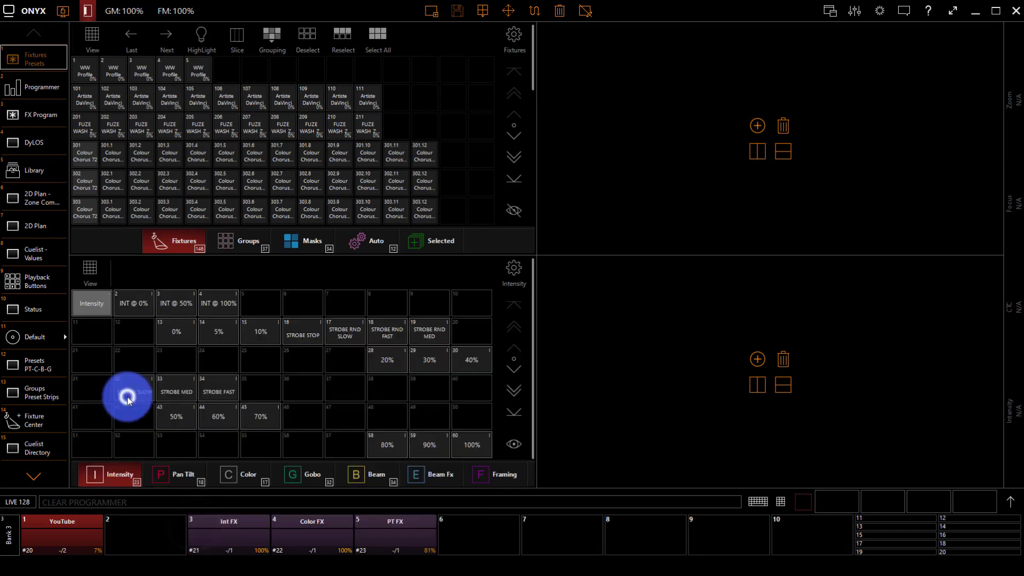
# Step: Widen the lower presets panel and stretch the upper panel across the screen
pyautogui.click(508, 11)
pyautogui.moveTo(528, 364); pyautogui.dragTo(723, 383)
pyautogui.moveTo(521, 137); pyautogui.dragTo(966, 133)
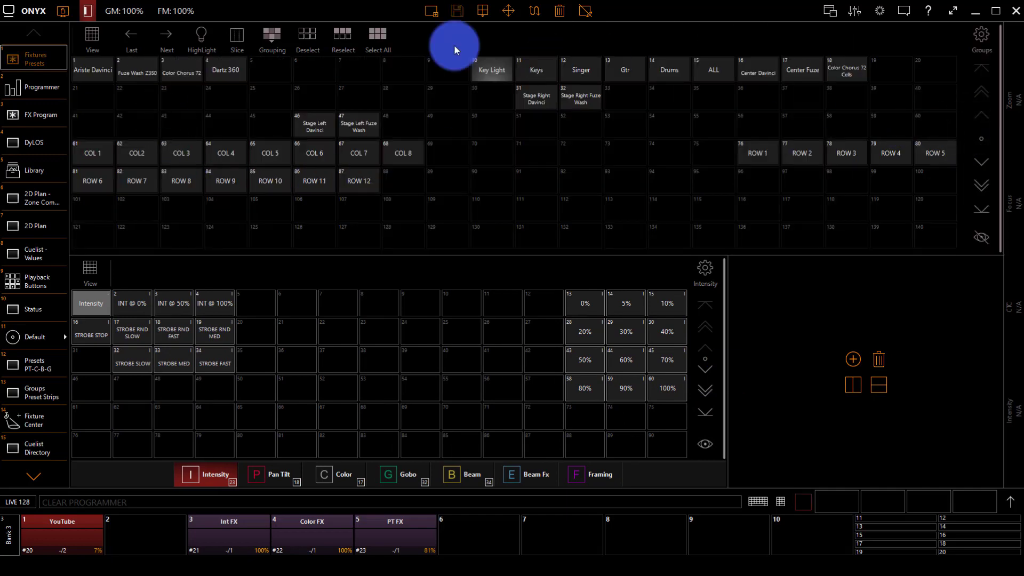
# Step: Add a Keypad panel in the right frame and widen the Intensity presets beside it
pyautogui.click(852, 358)
pyautogui.click(960, 523)
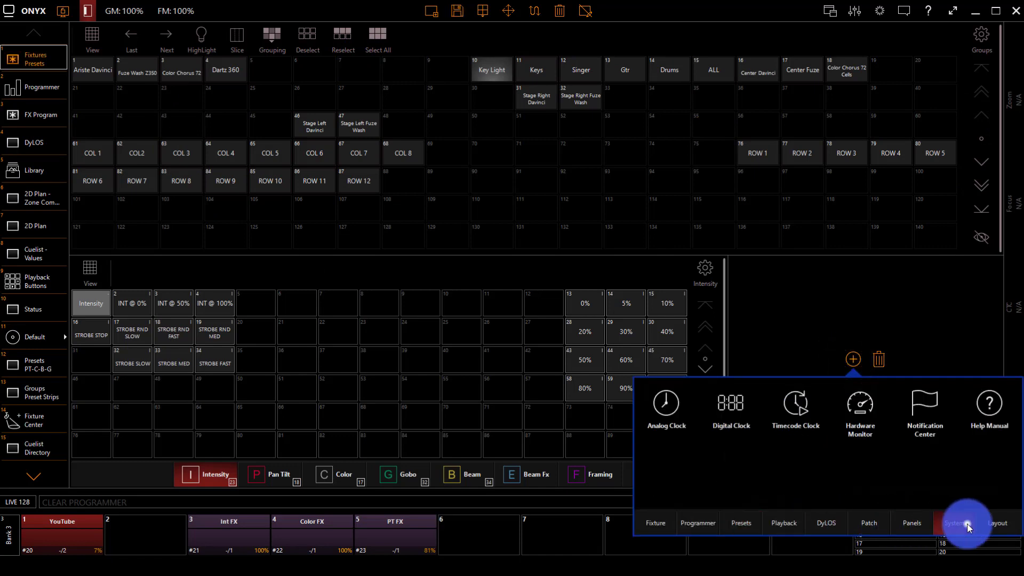
pyautogui.click(895, 526)
pyautogui.click(800, 410)
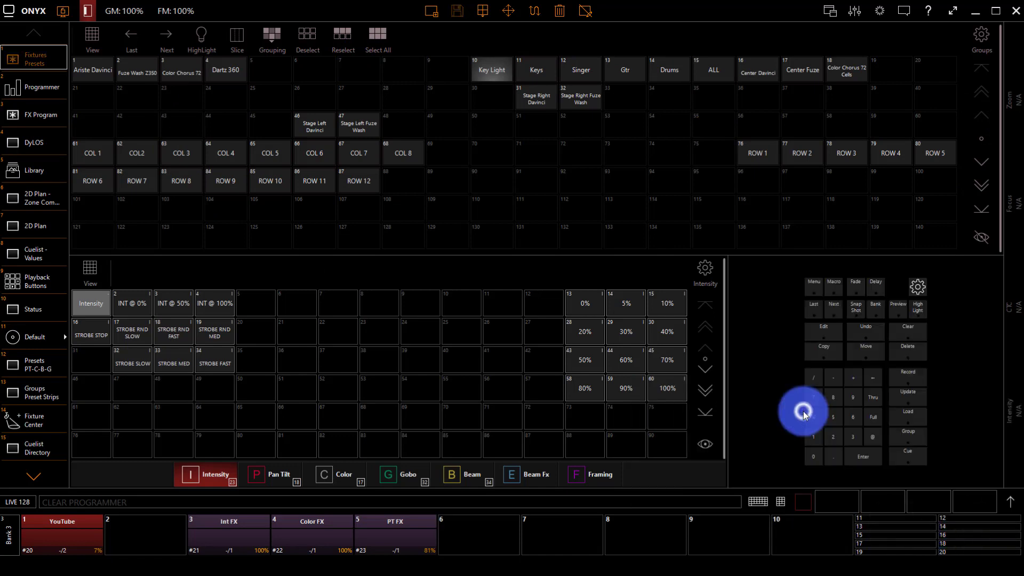
pyautogui.click(506, 11)
pyautogui.moveTo(731, 373); pyautogui.dragTo(950, 395)
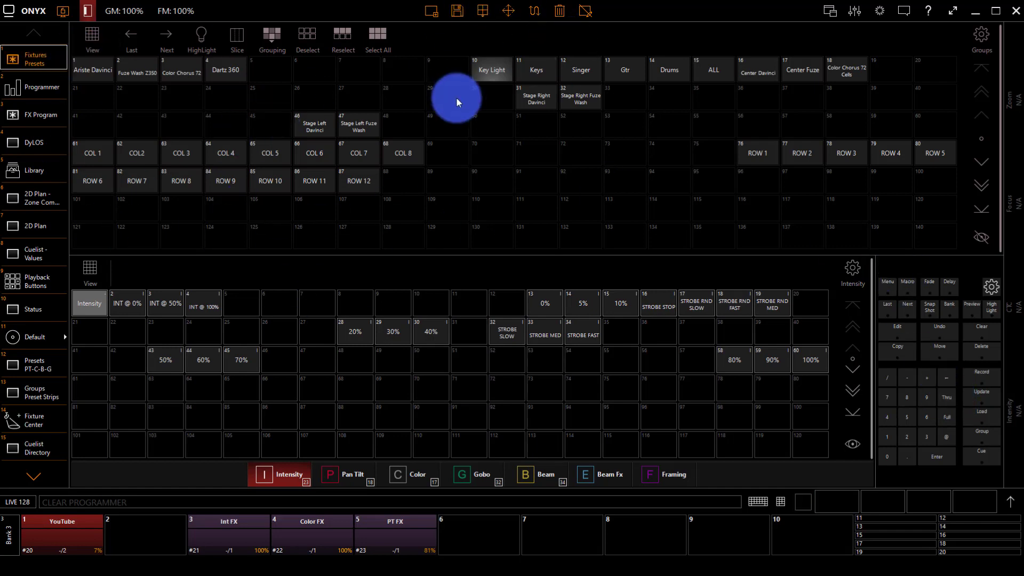
# Step: In the Groups panel layout settings, turn off automatic column count
pyautogui.click(992, 33)
pyautogui.click(944, 228)
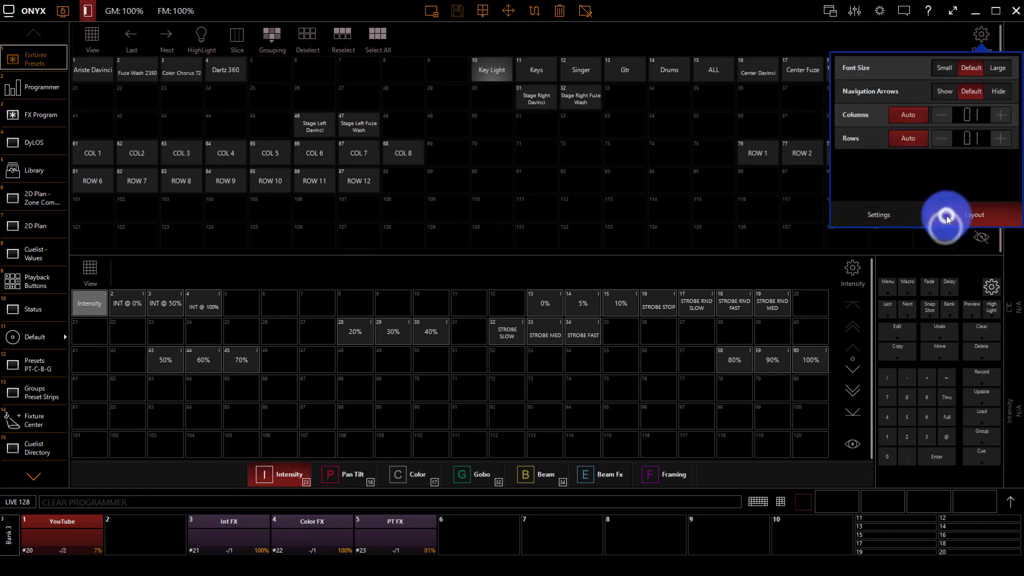
pyautogui.click(900, 114)
pyautogui.click(900, 134)
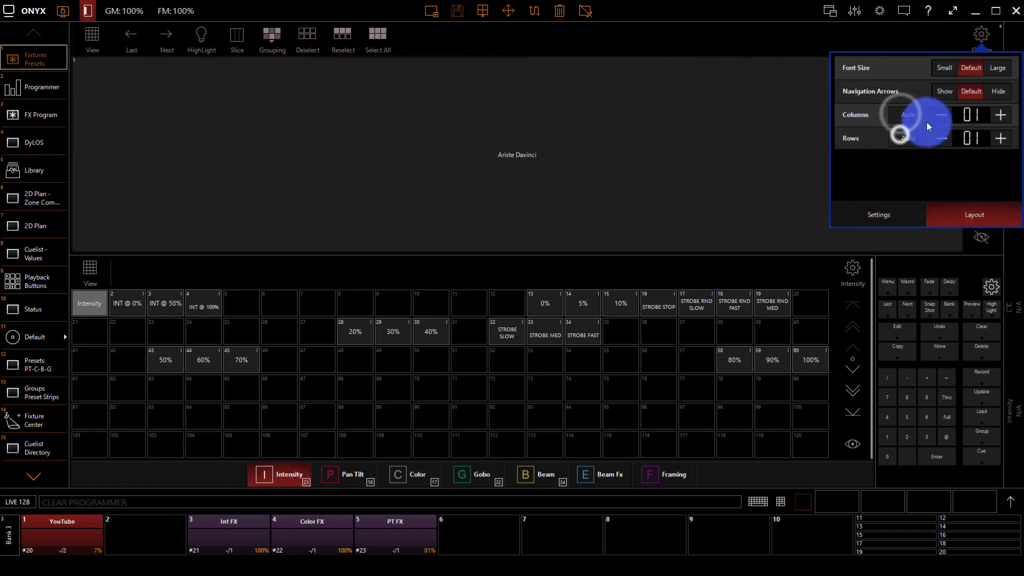
pyautogui.click(885, 146)
pyautogui.click(901, 137)
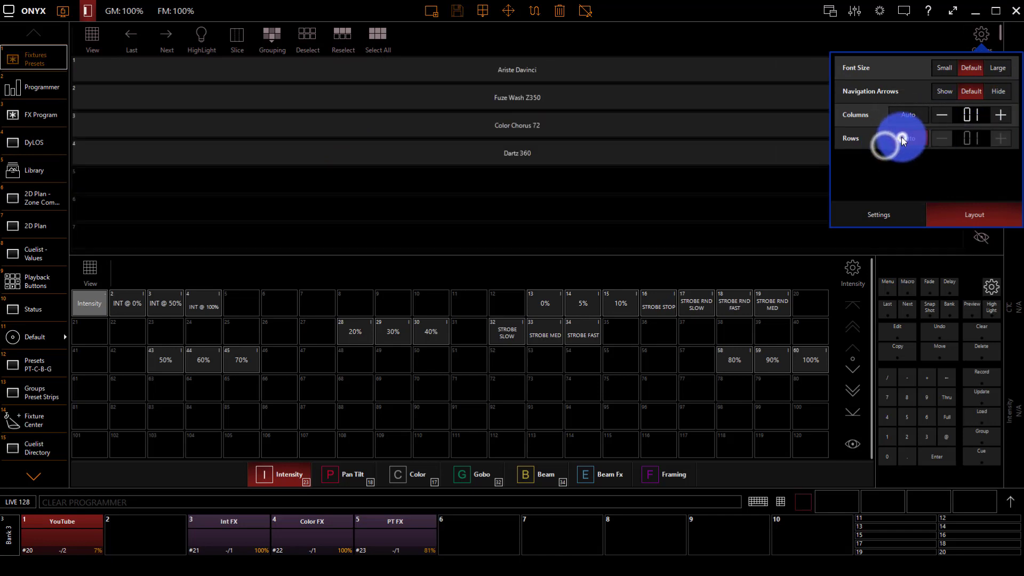
# Step: Raise the Groups grid to 15 columns and close the layout settings
pyautogui.click(1003, 115)
pyautogui.click(1002, 114)
pyautogui.click(1003, 114)
pyautogui.click(1003, 114)
pyautogui.click(1003, 114)
pyautogui.click(1003, 114)
pyautogui.click(1004, 114)
pyautogui.click(1004, 114)
pyautogui.click(1004, 115)
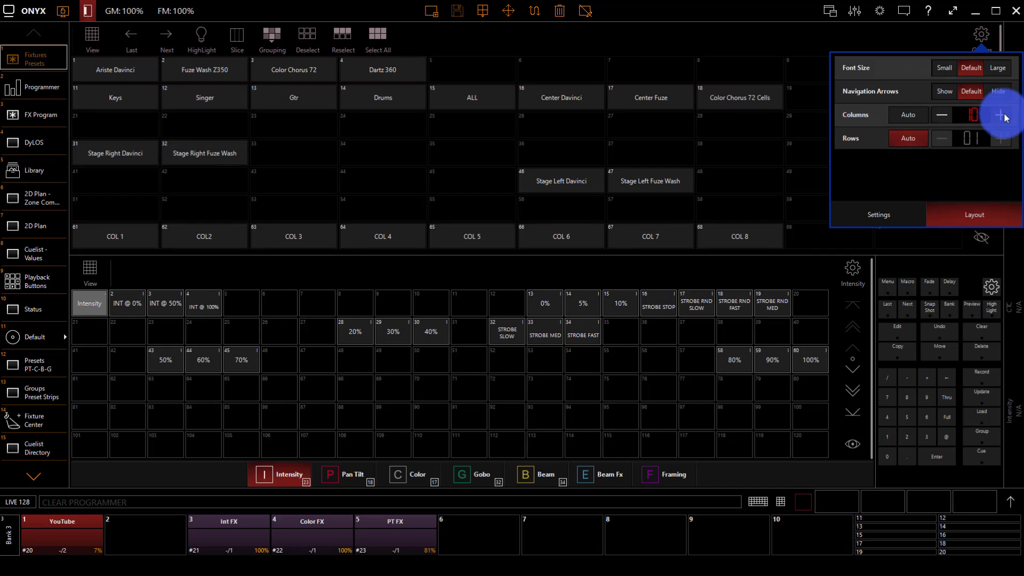
pyautogui.click(1003, 116)
pyautogui.click(1004, 115)
pyautogui.click(1004, 115)
pyautogui.click(1004, 116)
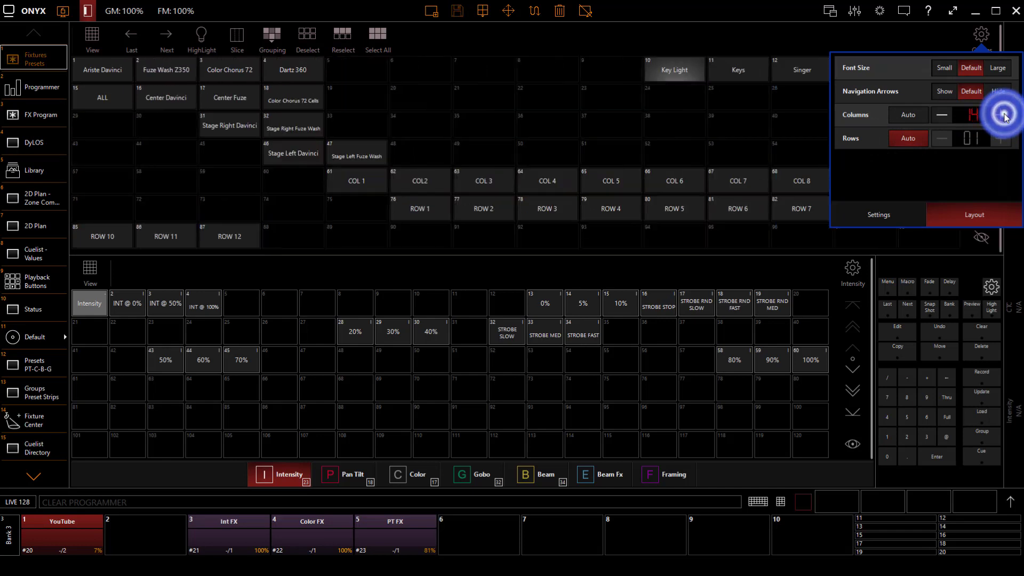
pyautogui.click(1004, 115)
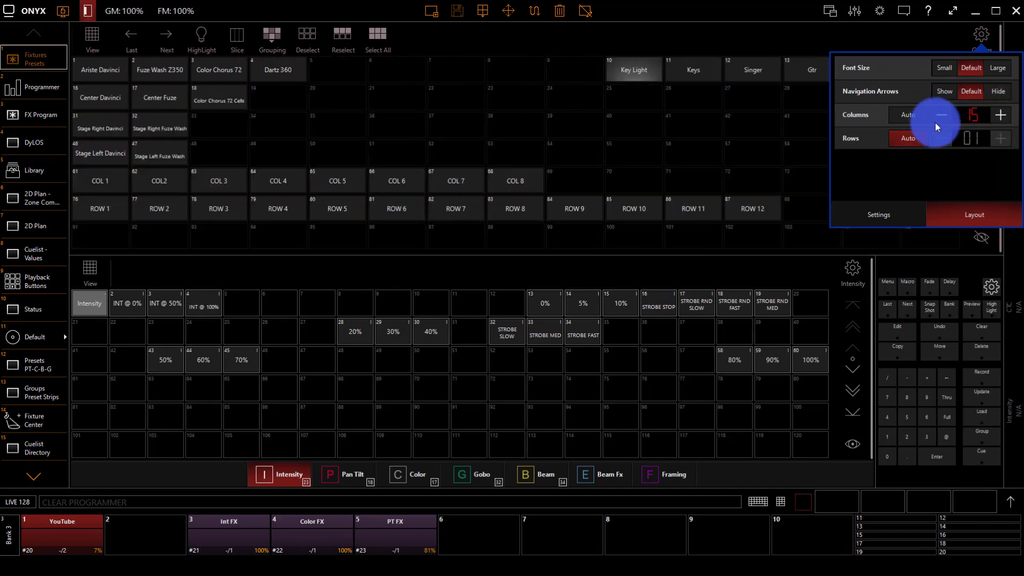
pyautogui.click(949, 180)
pyautogui.click(947, 39)
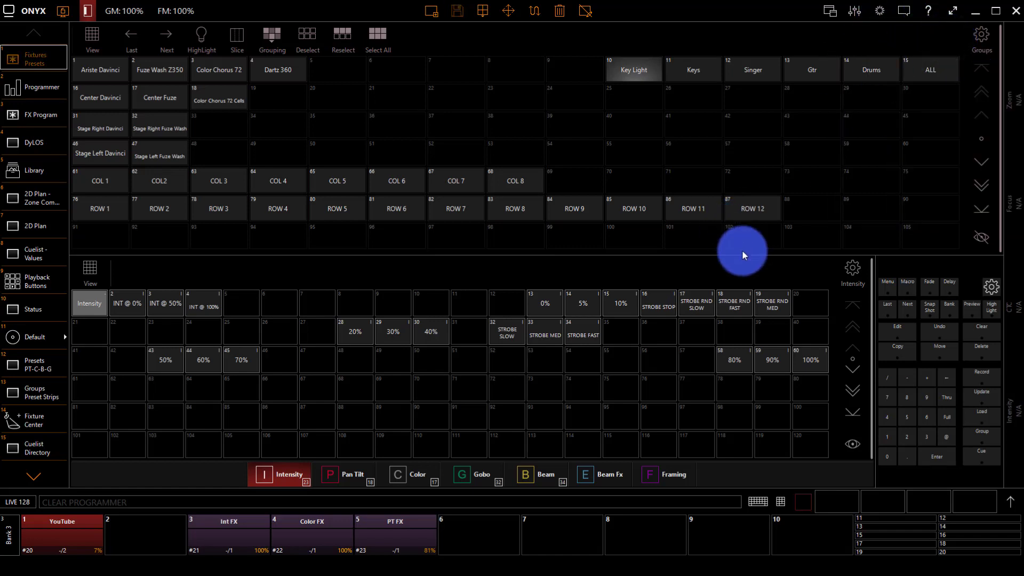
# Step: Save the four-panel Fixtures Presets view, overwriting location 20
pyautogui.click(457, 12)
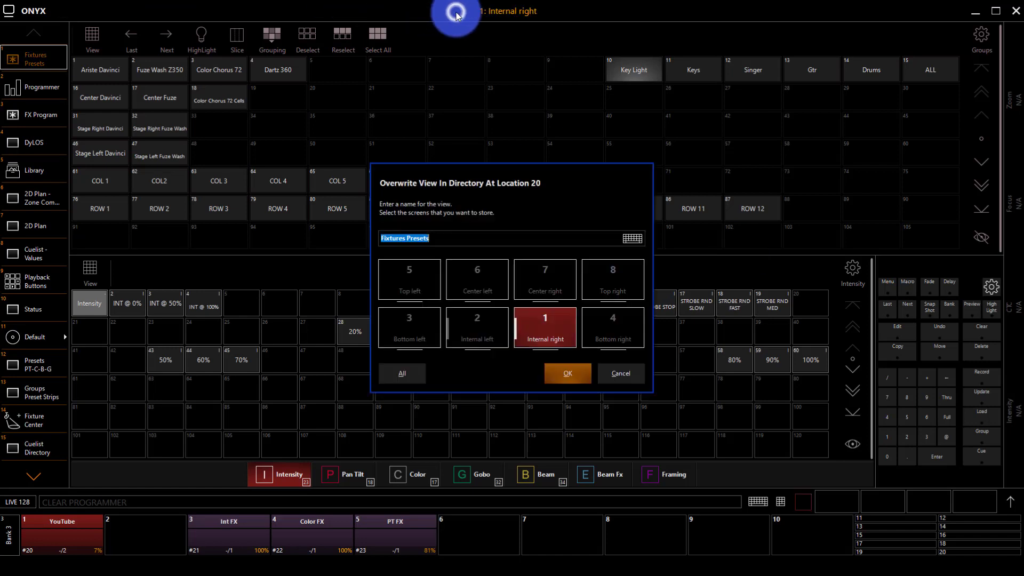
pyautogui.click(552, 372)
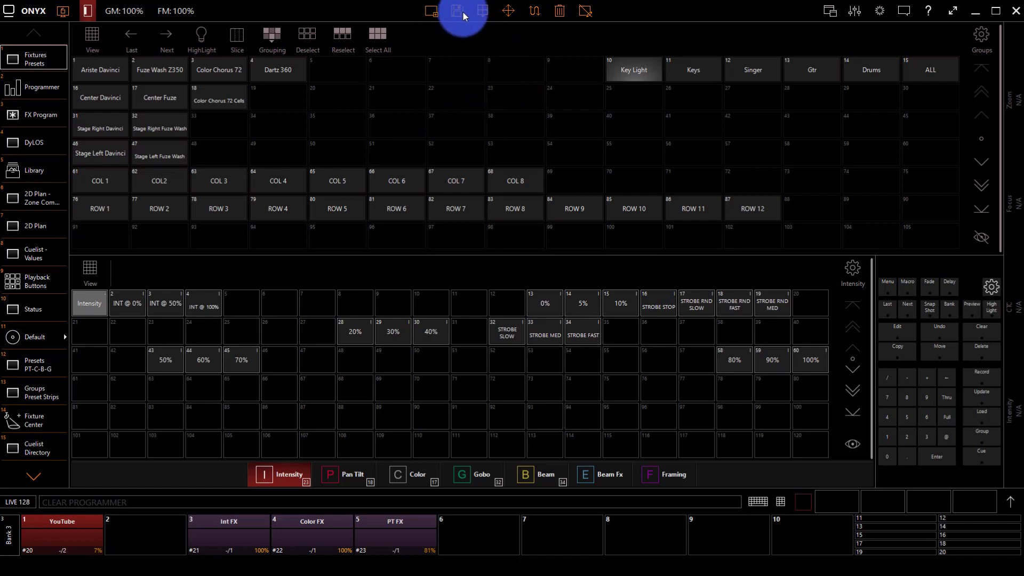
pyautogui.scroll(-2, 430, 122)
pyautogui.scroll(2, 431, 121)
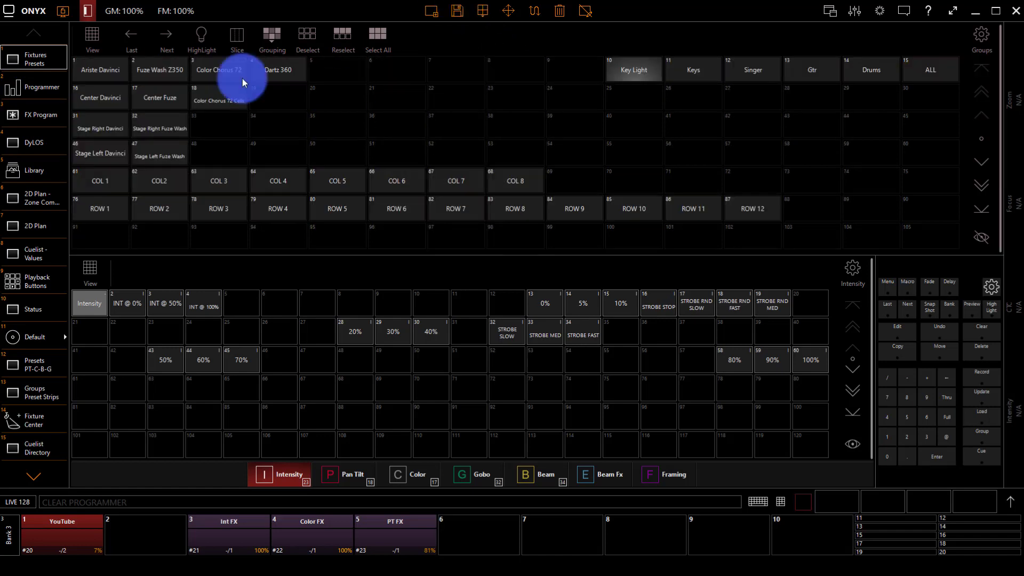
pyautogui.scroll(-2, 228, 85)
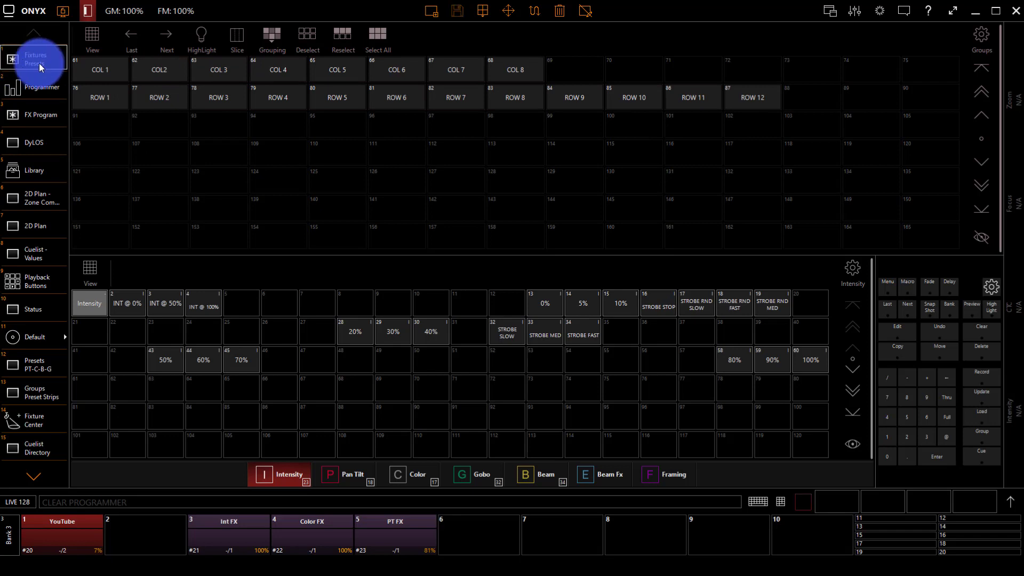